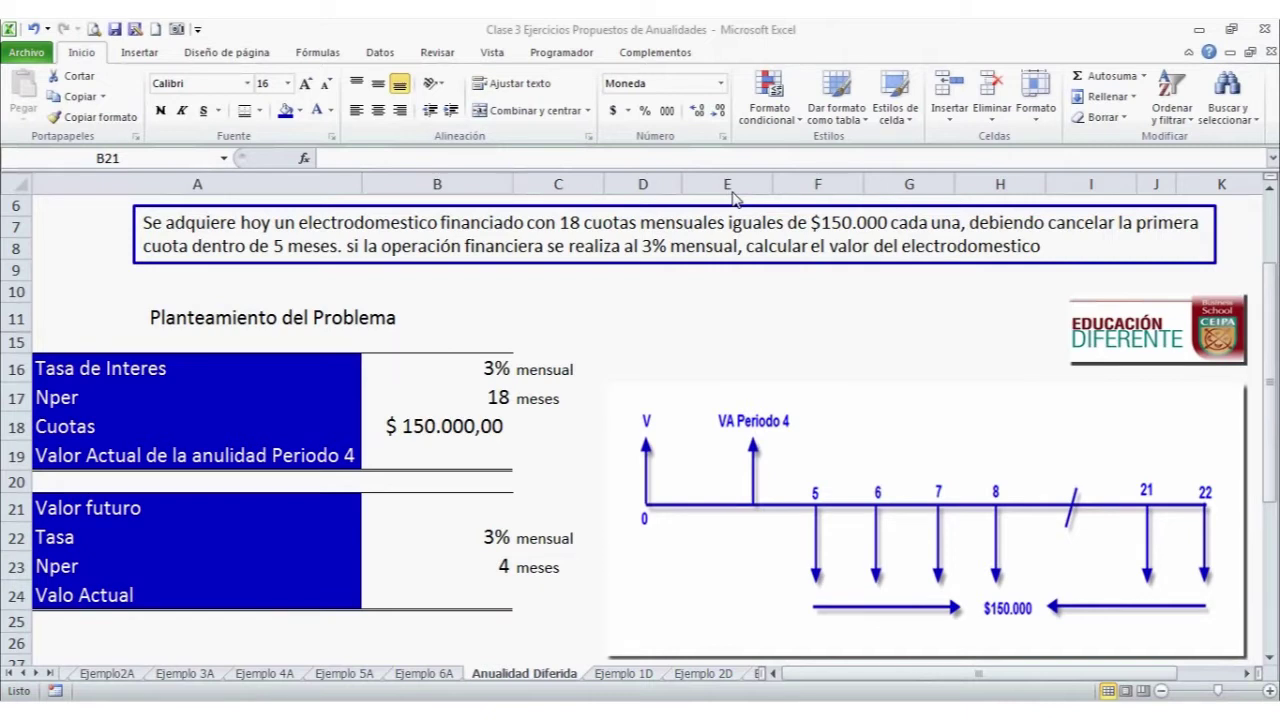
Insert the VA financial function into cell B19.
{"action": "key", "text": "BackSpace"}
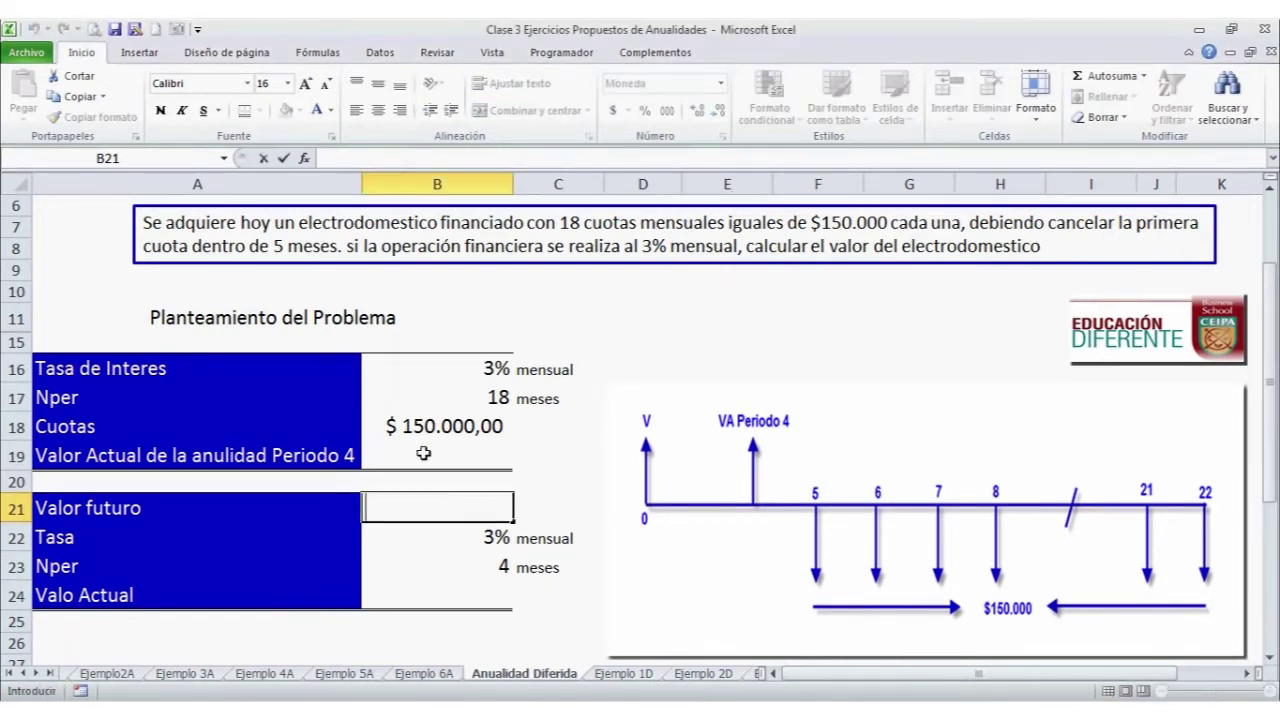
{"action": "left_click", "coordinate": [424, 453]}
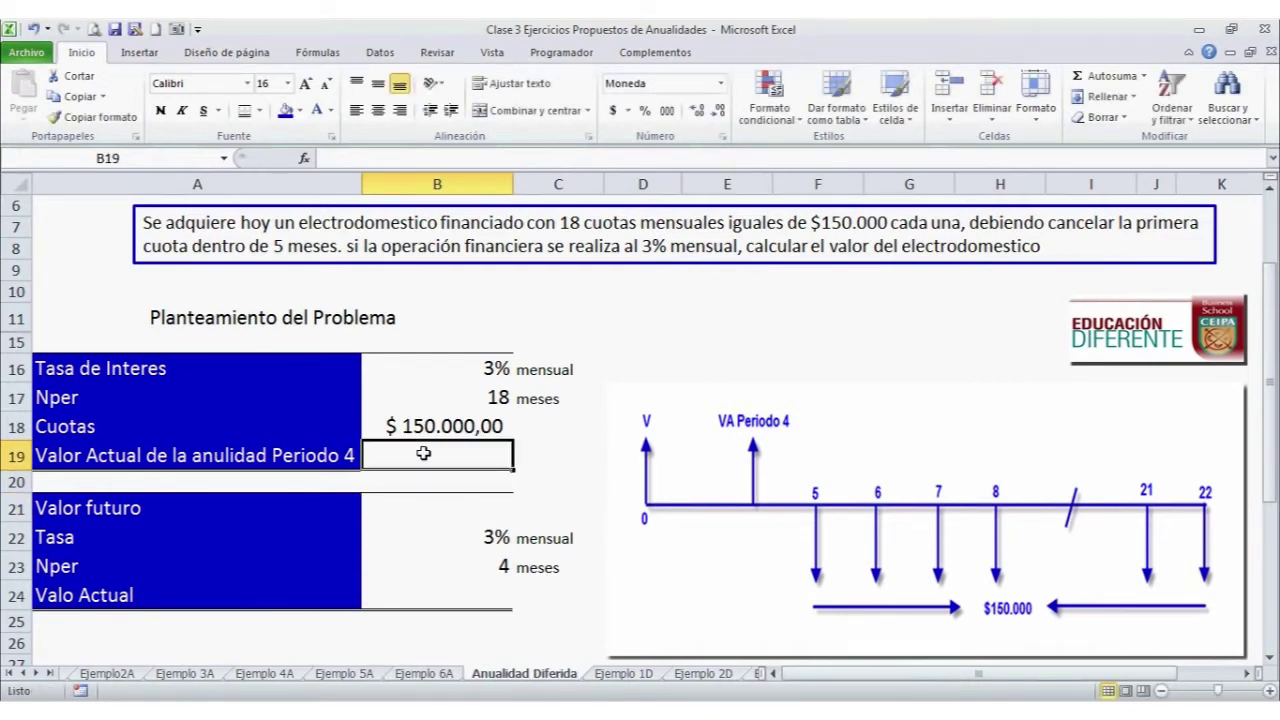
{"action": "left_click", "coordinate": [314, 54]}
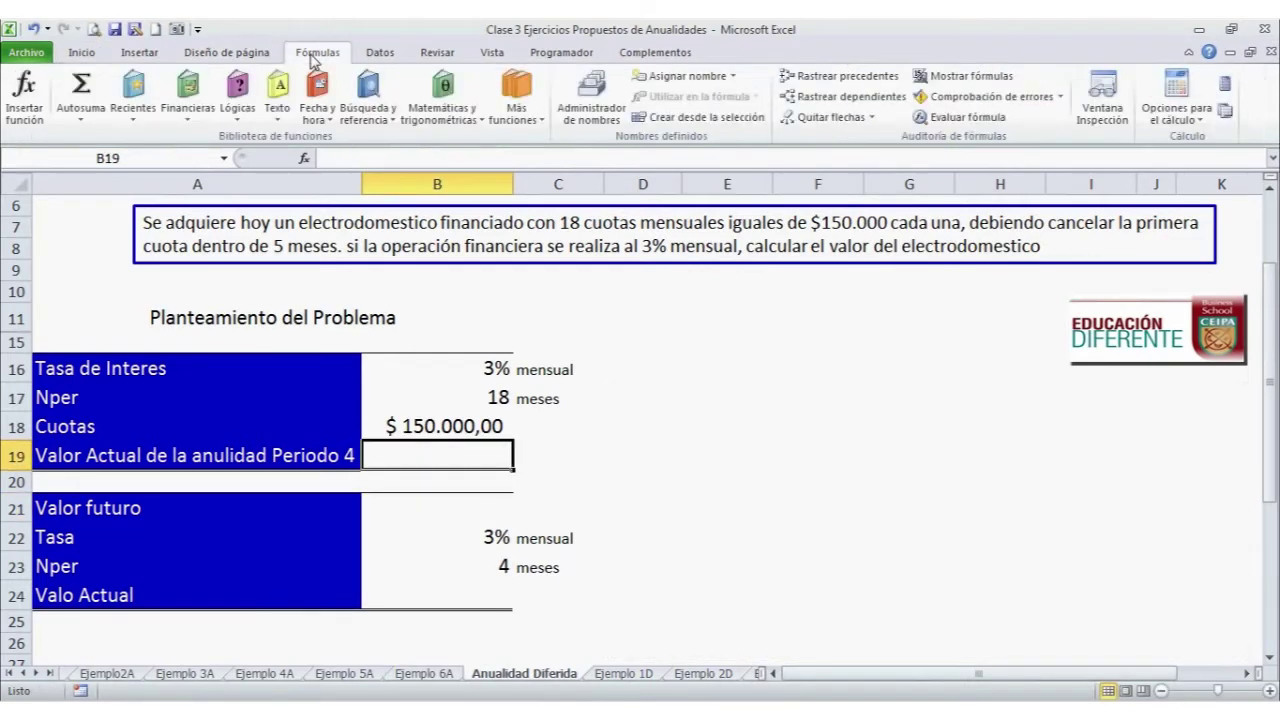
{"action": "left_click", "coordinate": [188, 110]}
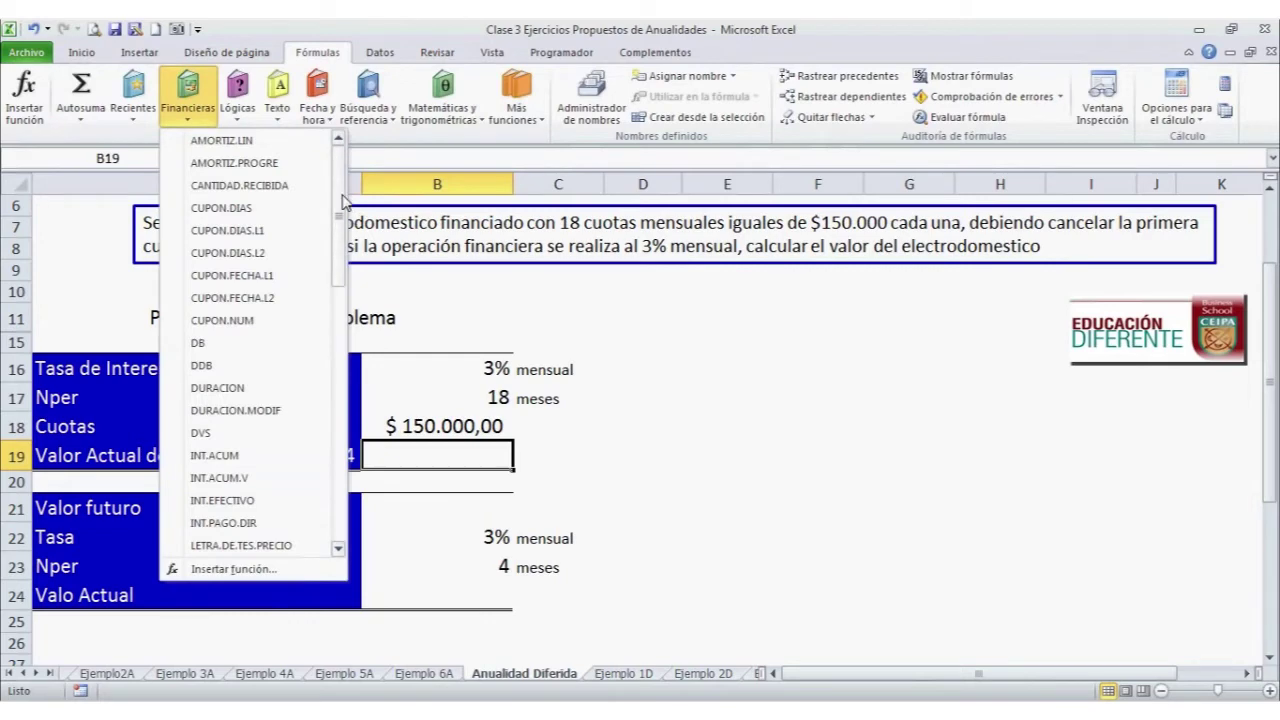
{"action": "left_click_drag", "start_coordinate": [342, 202], "coordinate": [340, 460]}
{"action": "left_click", "coordinate": [200, 452]}
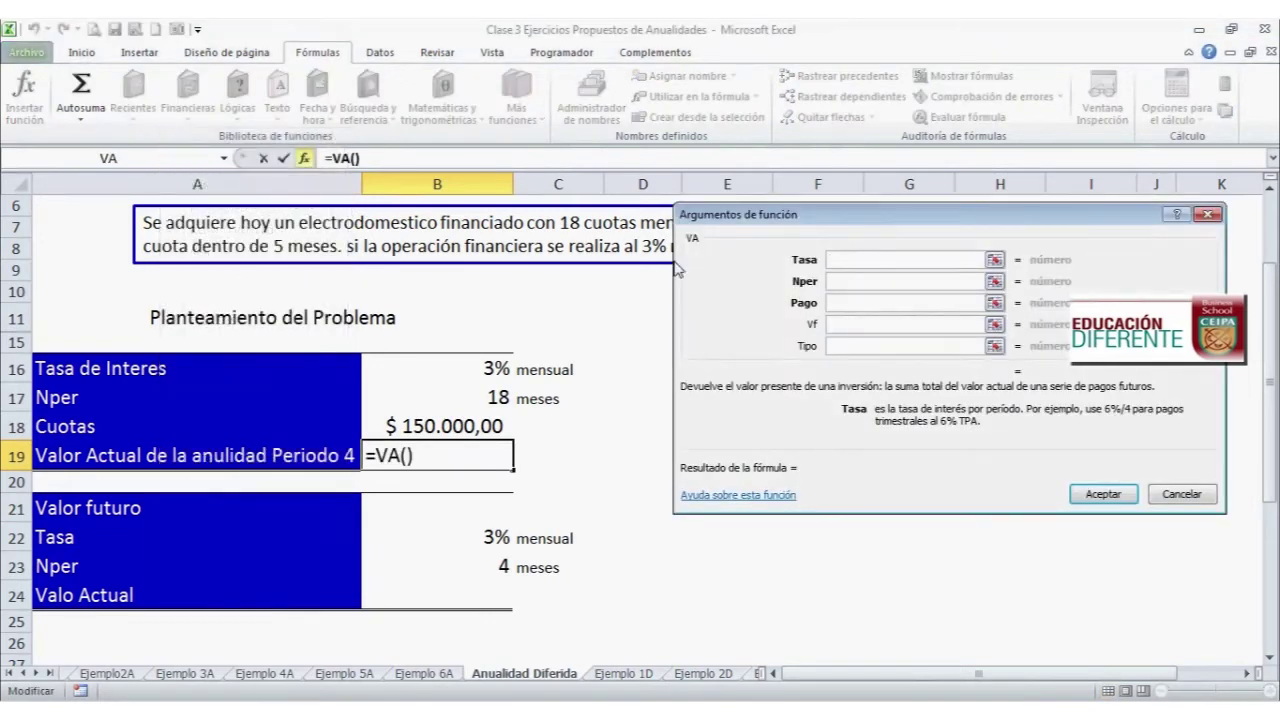
Set VA arguments to rate B16, periods B17 and payment -B18, giving $ 2.063.026,96.
{"action": "left_click_drag", "start_coordinate": [695, 222], "coordinate": [695, 306]}
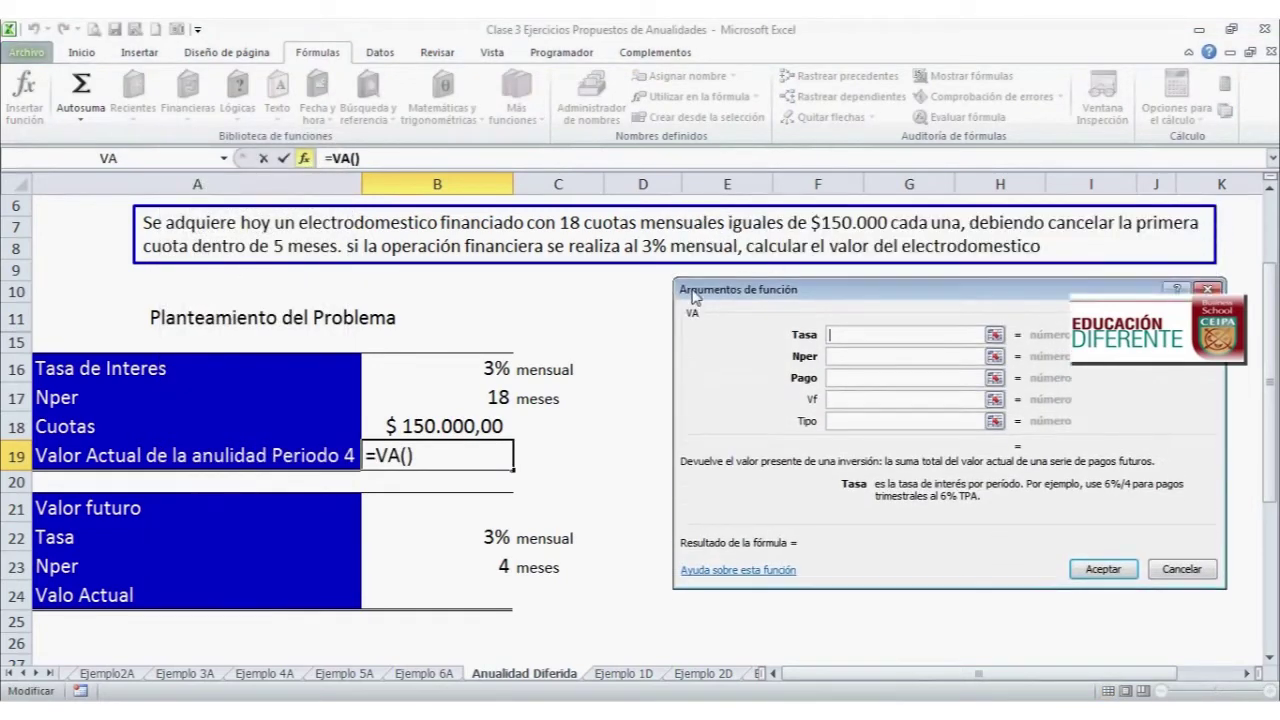
{"action": "left_click", "coordinate": [454, 374]}
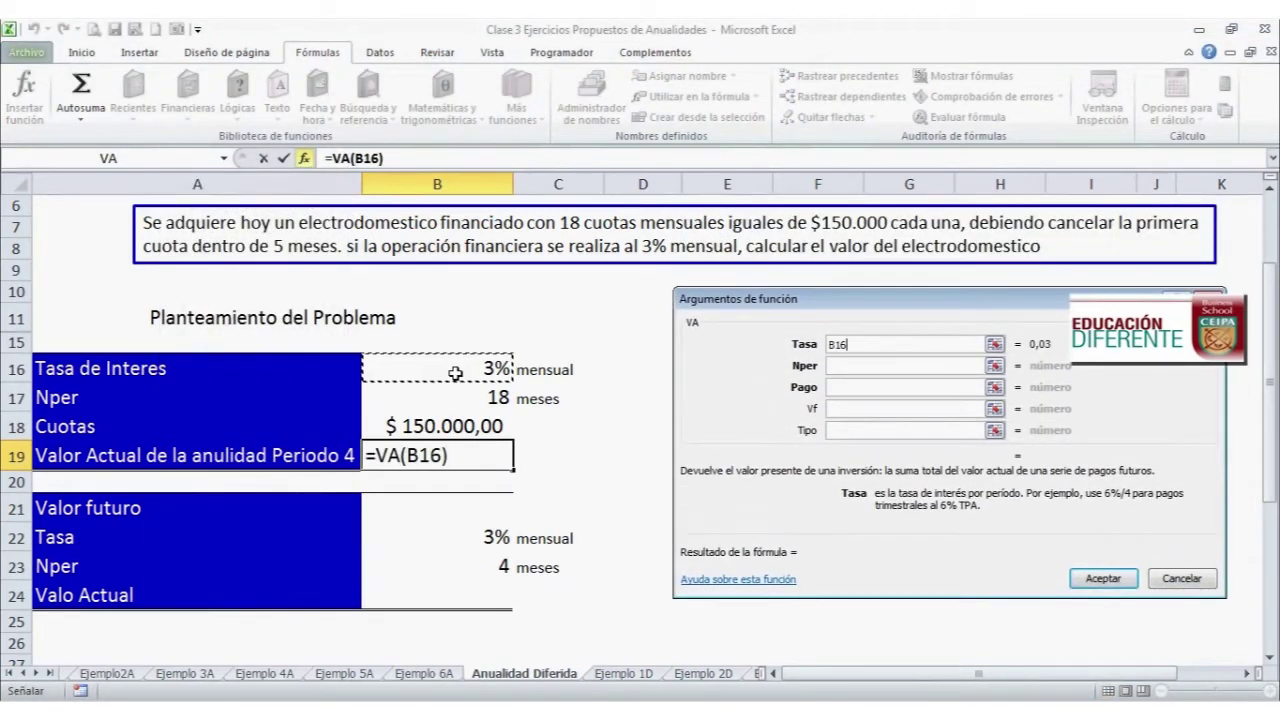
{"action": "left_click", "coordinate": [838, 364]}
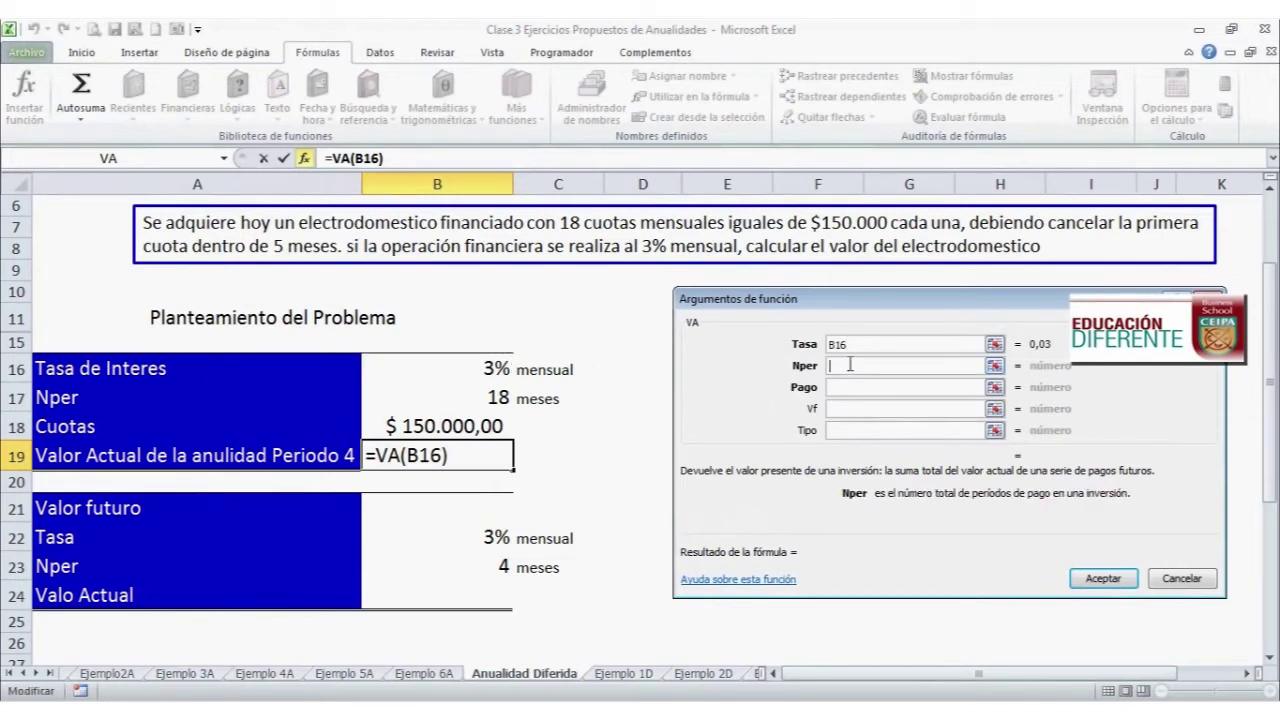
{"action": "left_click", "coordinate": [480, 395]}
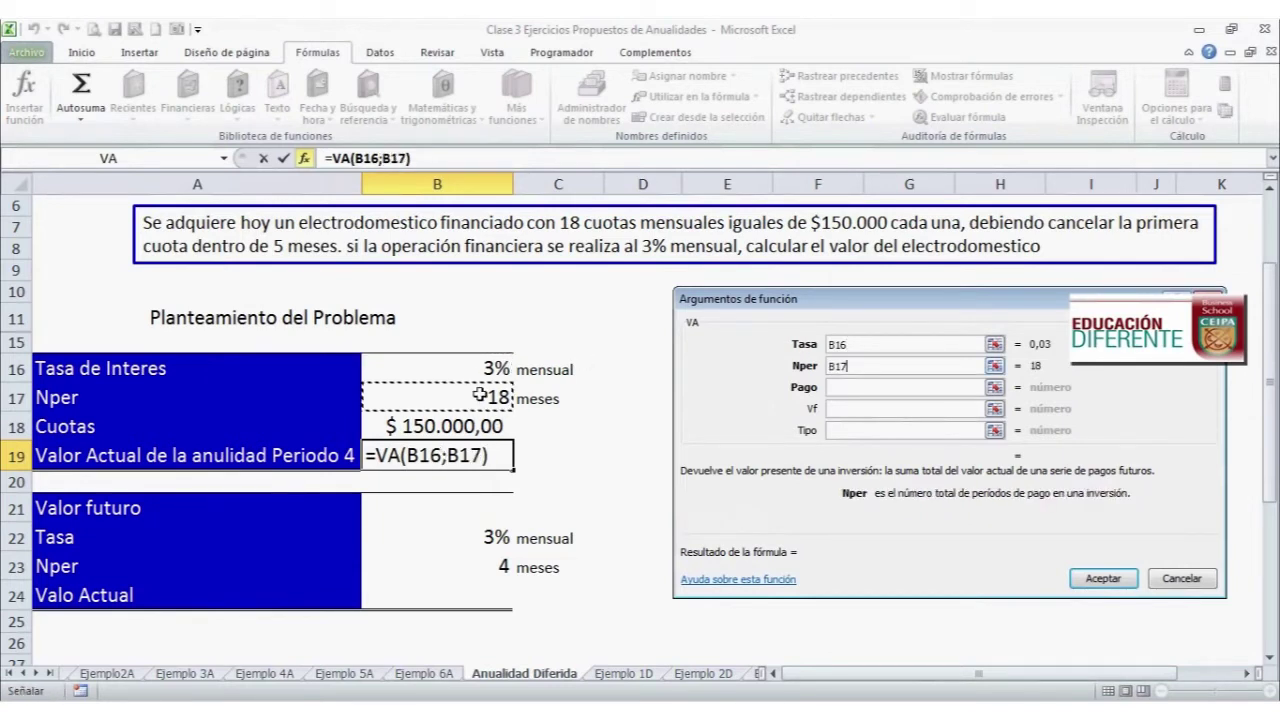
{"action": "left_click", "coordinate": [891, 388]}
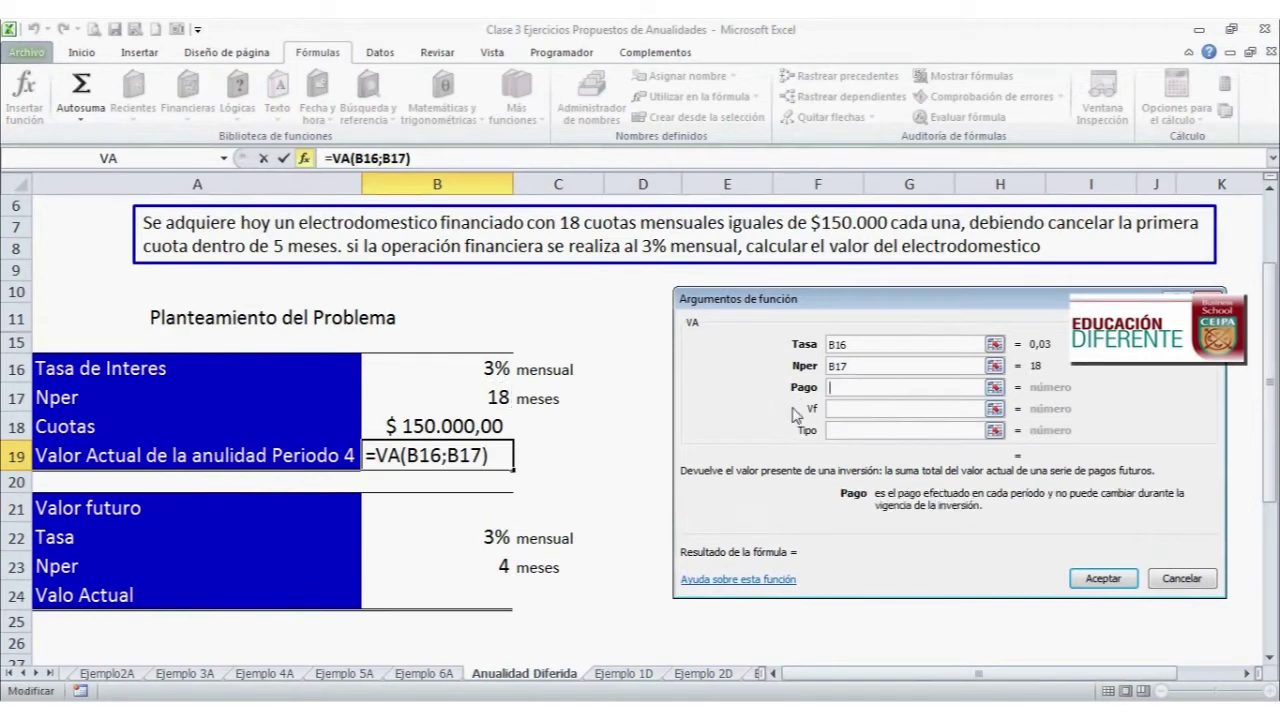
{"action": "left_click", "coordinate": [440, 430]}
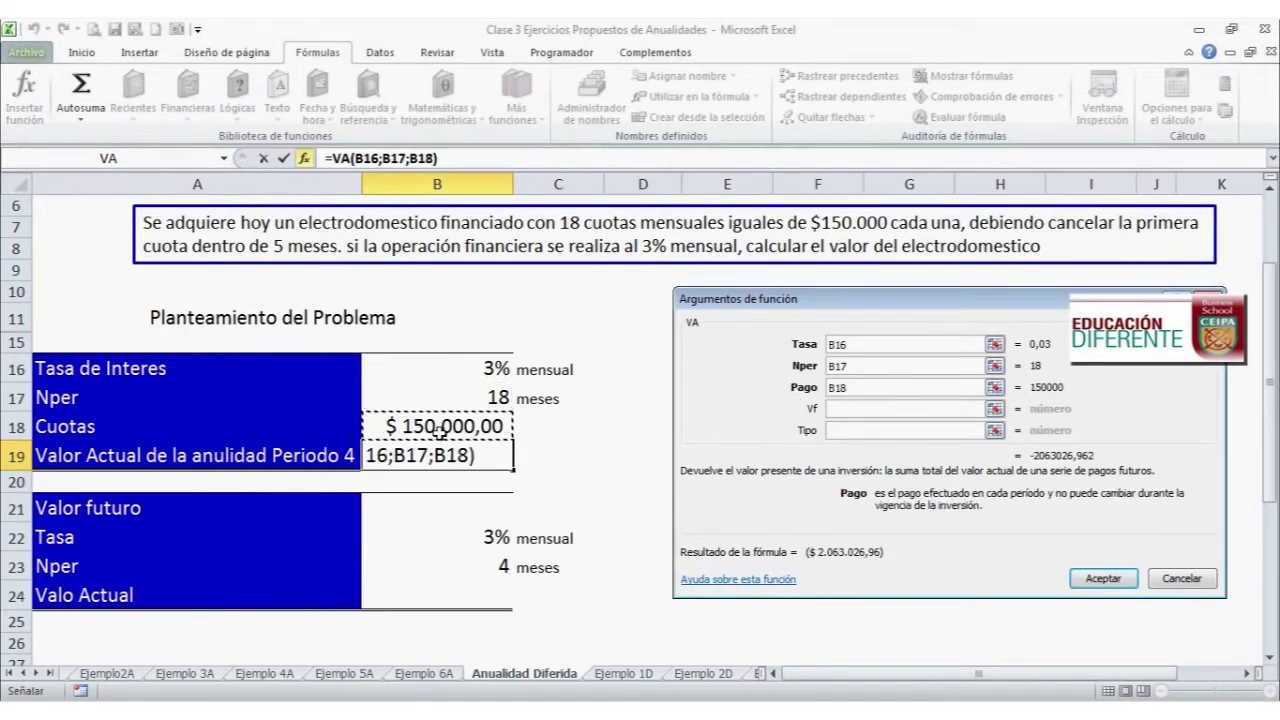
{"action": "left_click", "coordinate": [831, 388]}
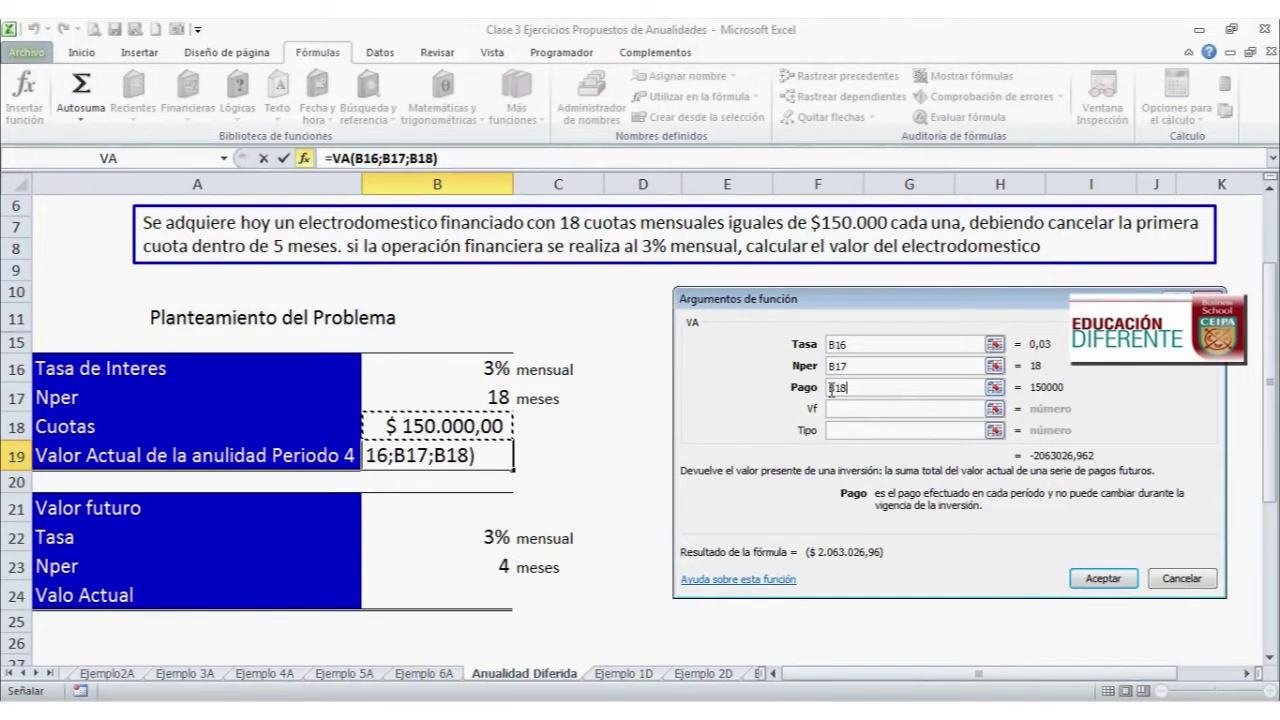
{"action": "type", "text": "-"}
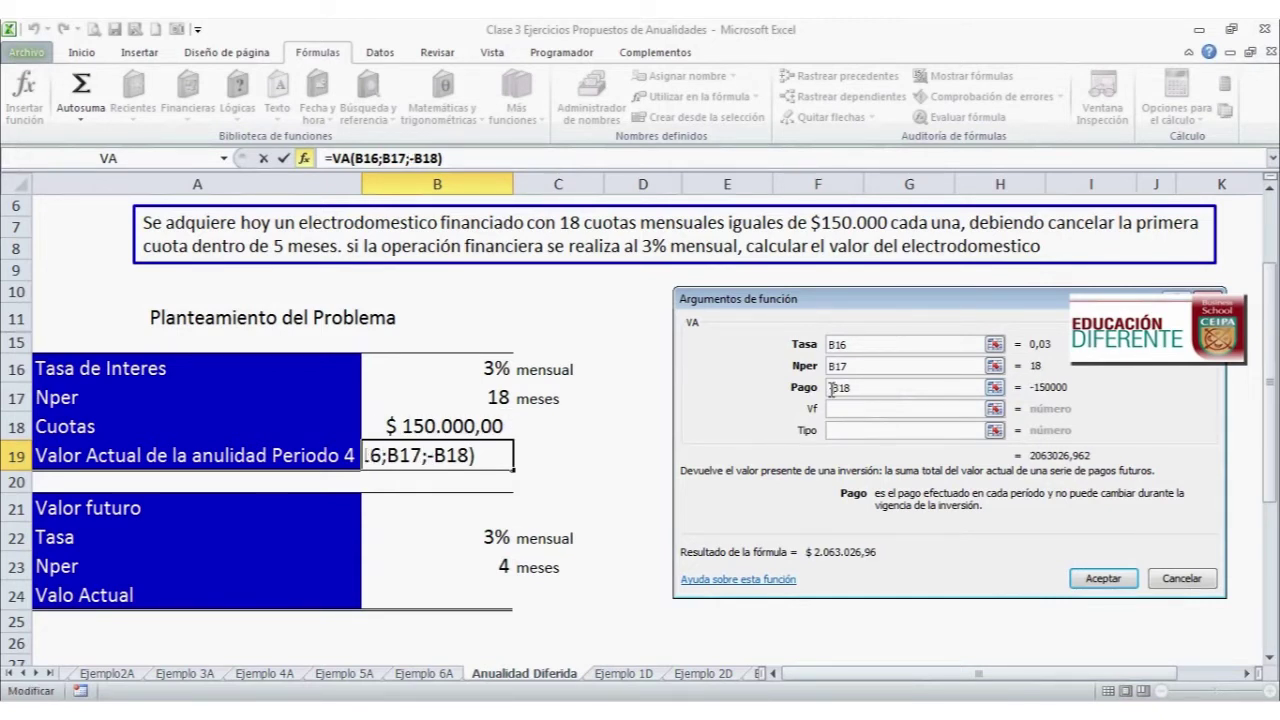
{"action": "left_click", "coordinate": [1090, 578]}
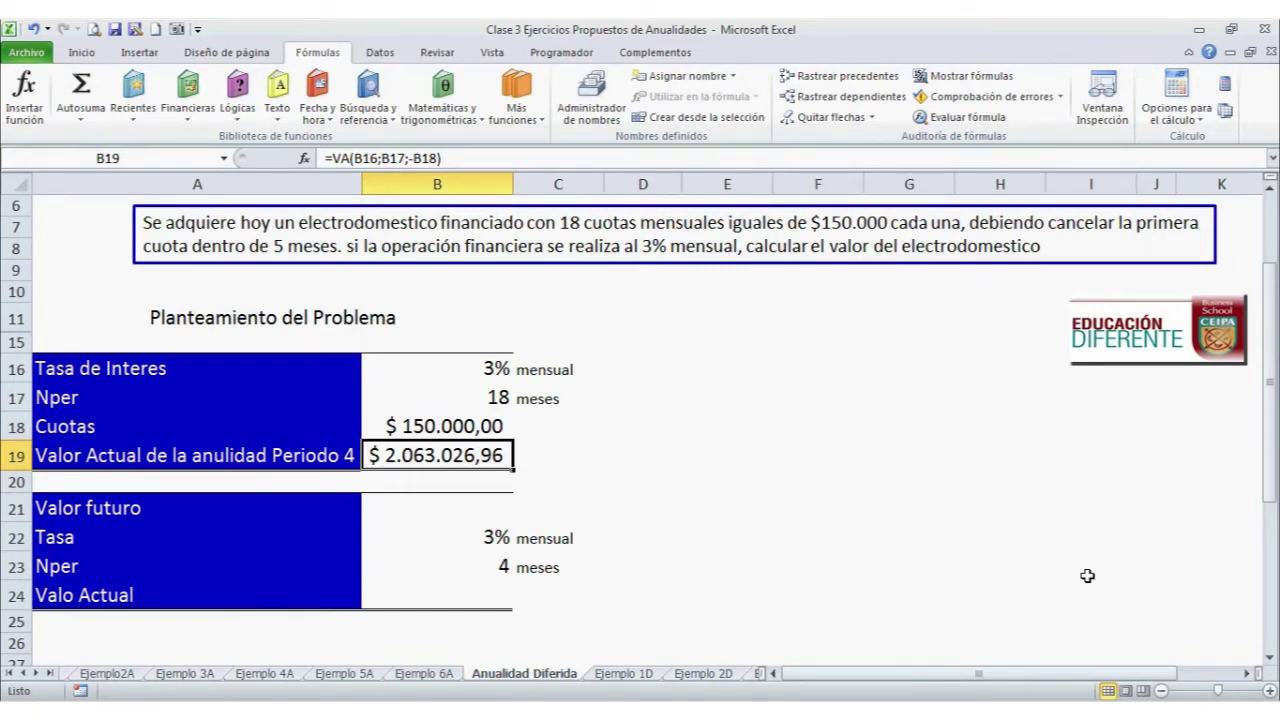
Link B21 to the period-4 value with =B19.
{"action": "left_click", "coordinate": [410, 510]}
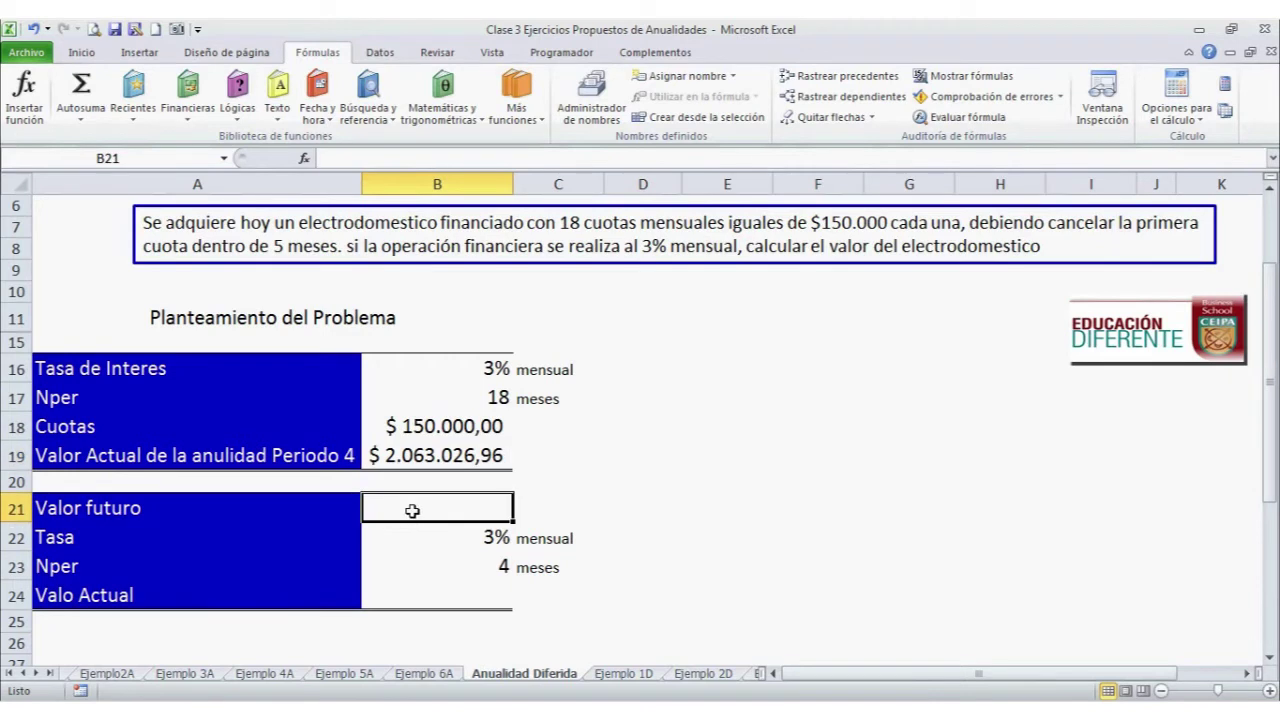
{"action": "type", "text": "="}
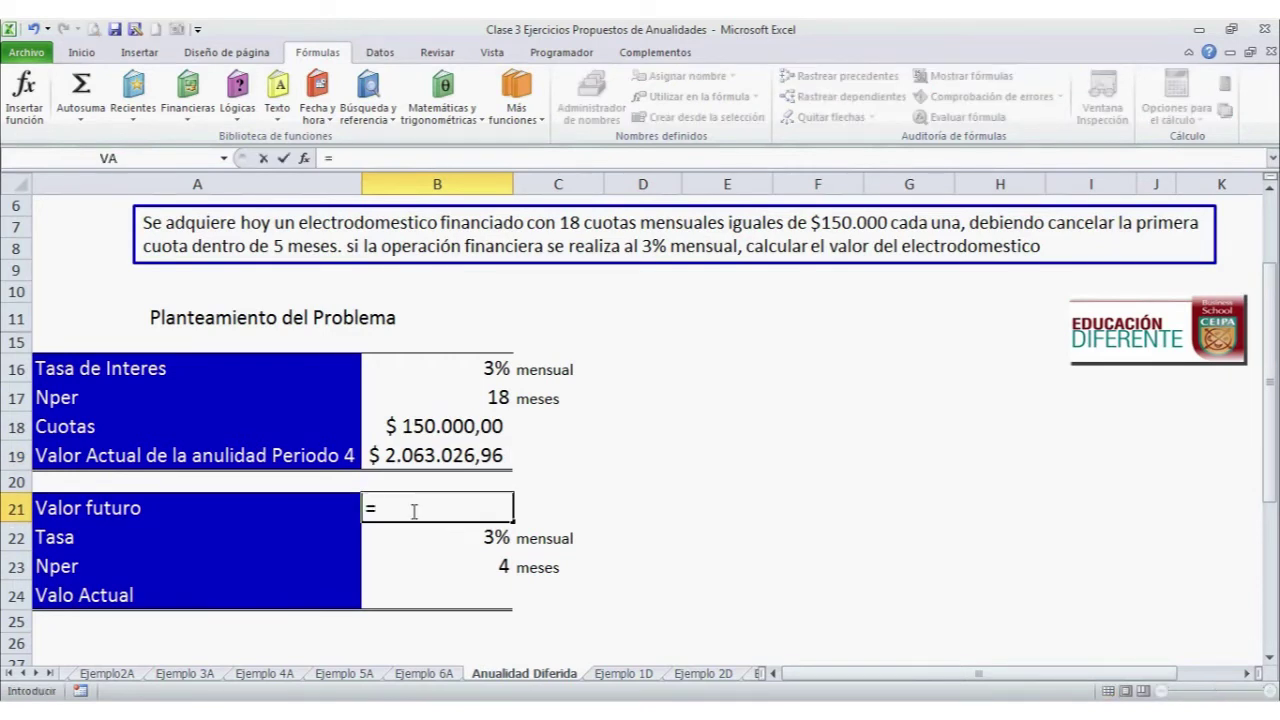
{"action": "left_click", "coordinate": [418, 457]}
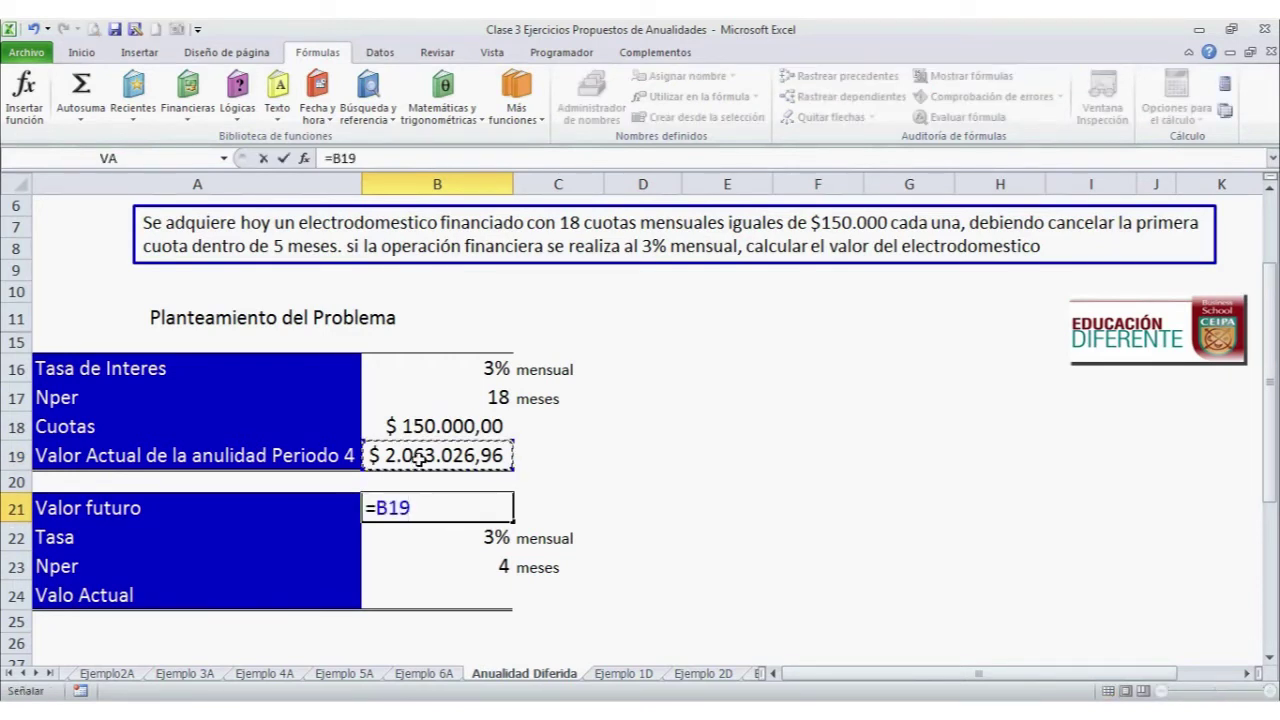
{"action": "key", "text": "Return"}
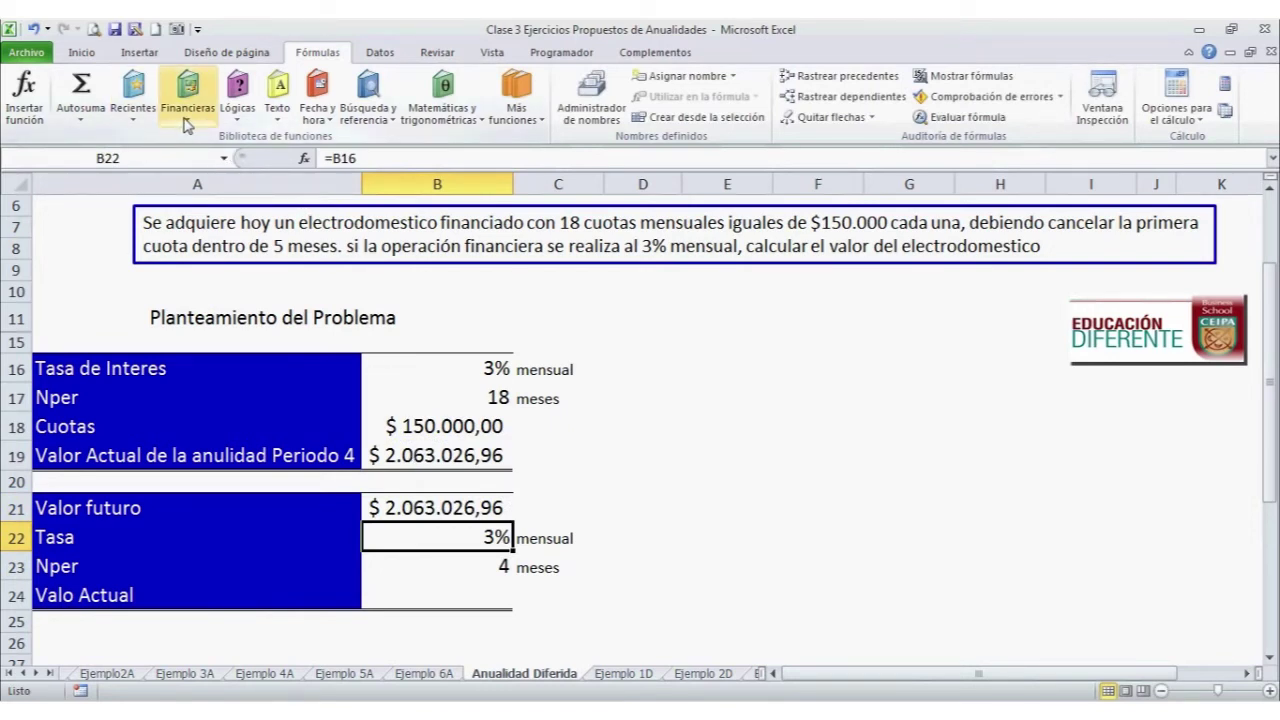
Enter =VA(B22;B23;;-B21) in B24, previewing $ 1.832.972,74.
{"action": "left_click", "coordinate": [139, 124]}
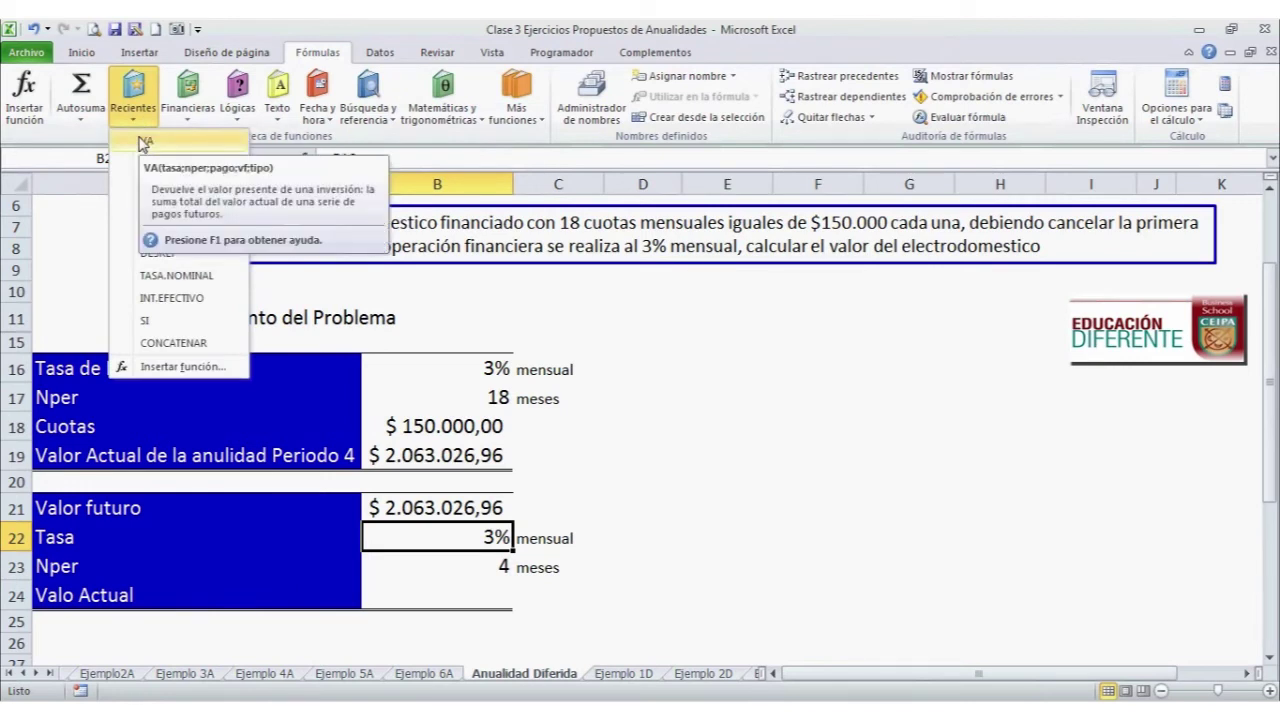
{"action": "key", "text": "Escape"}
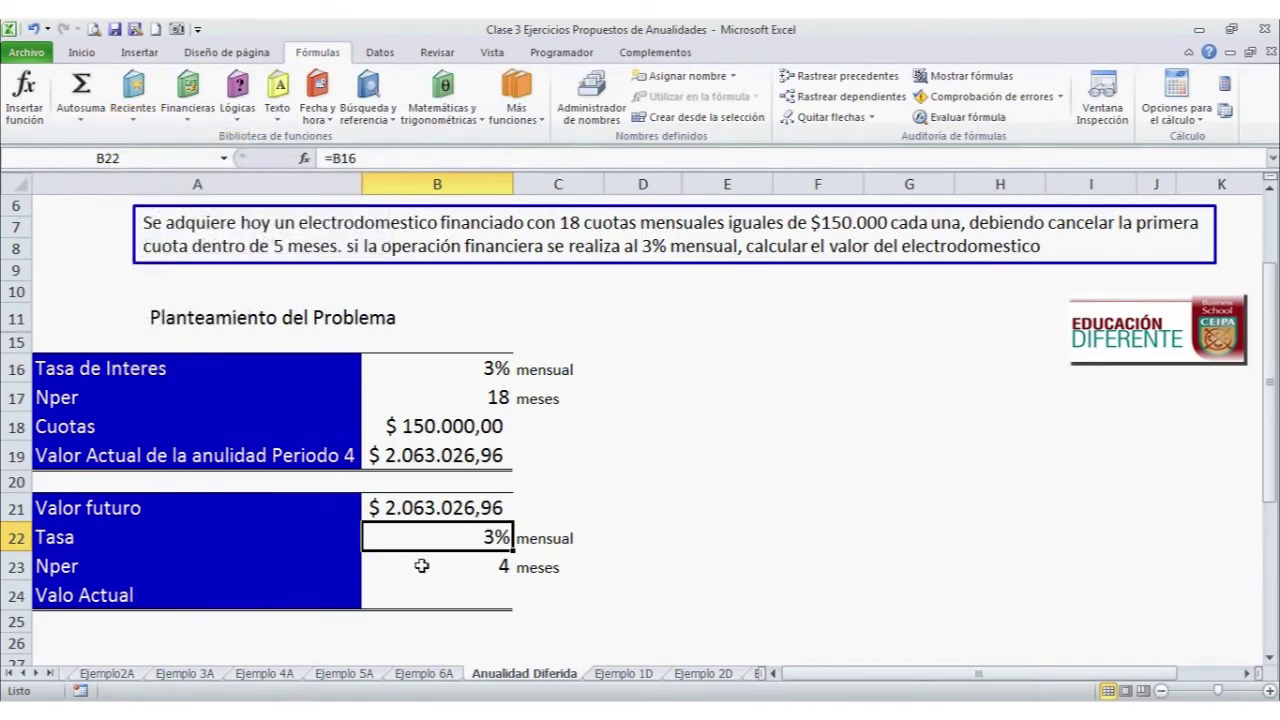
{"action": "left_click", "coordinate": [422, 596]}
{"action": "left_click", "coordinate": [144, 115]}
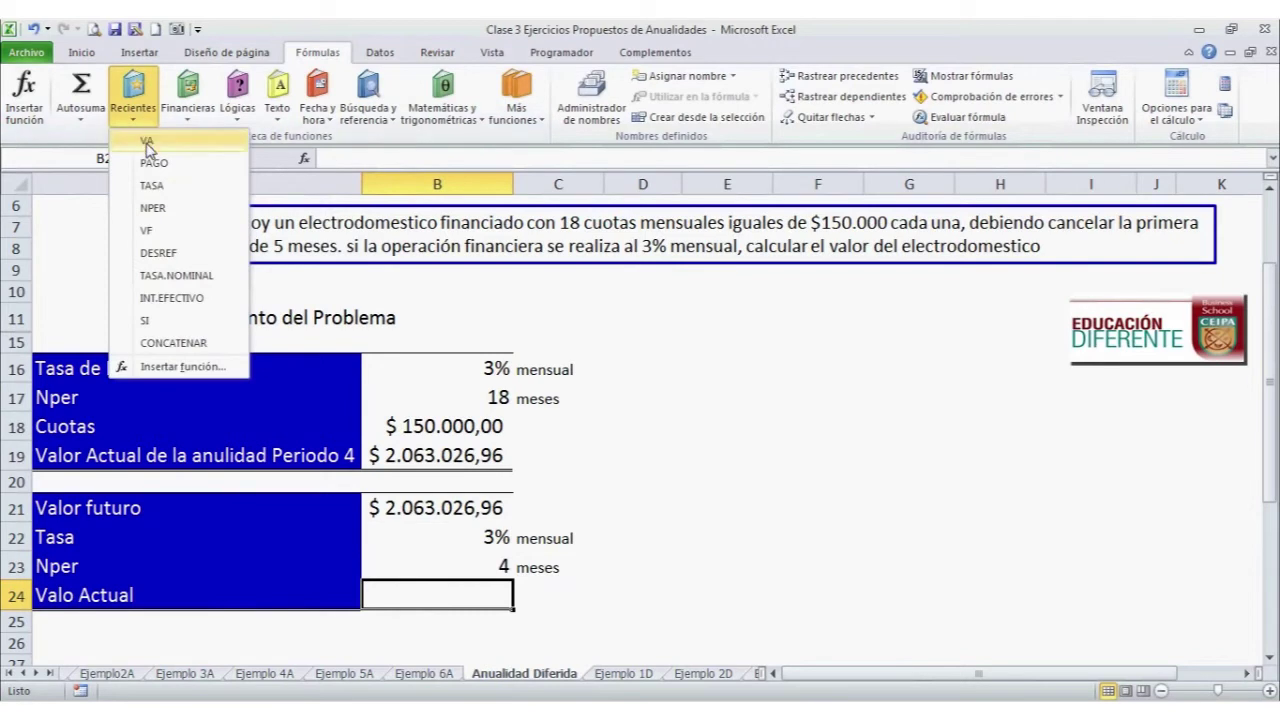
{"action": "left_click", "coordinate": [146, 137]}
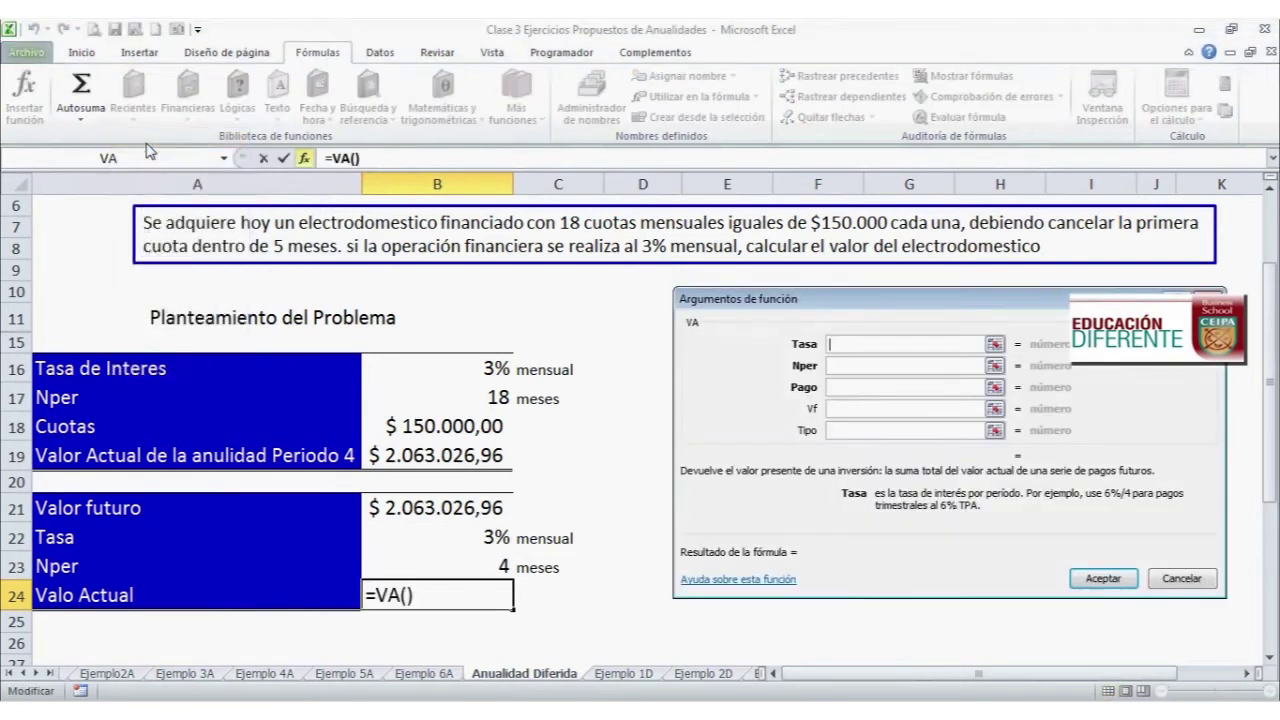
{"action": "left_click", "coordinate": [462, 540]}
{"action": "left_click", "coordinate": [855, 366]}
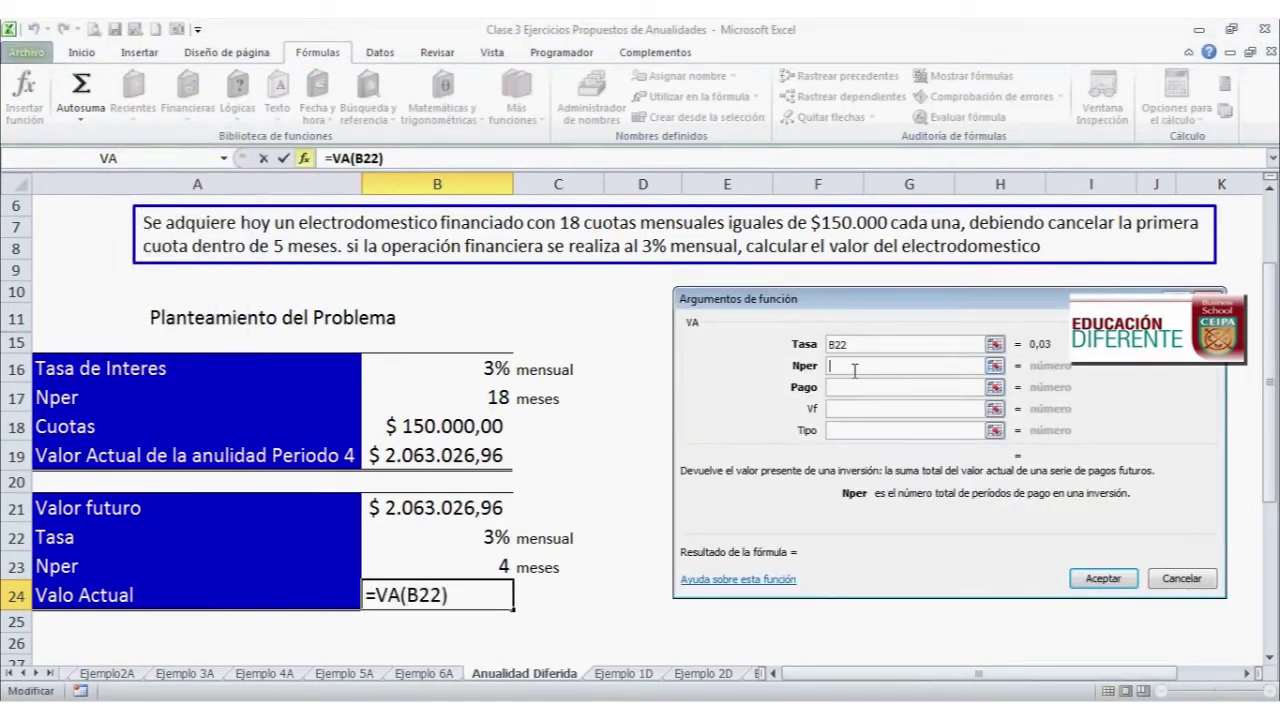
{"action": "left_click", "coordinate": [456, 559]}
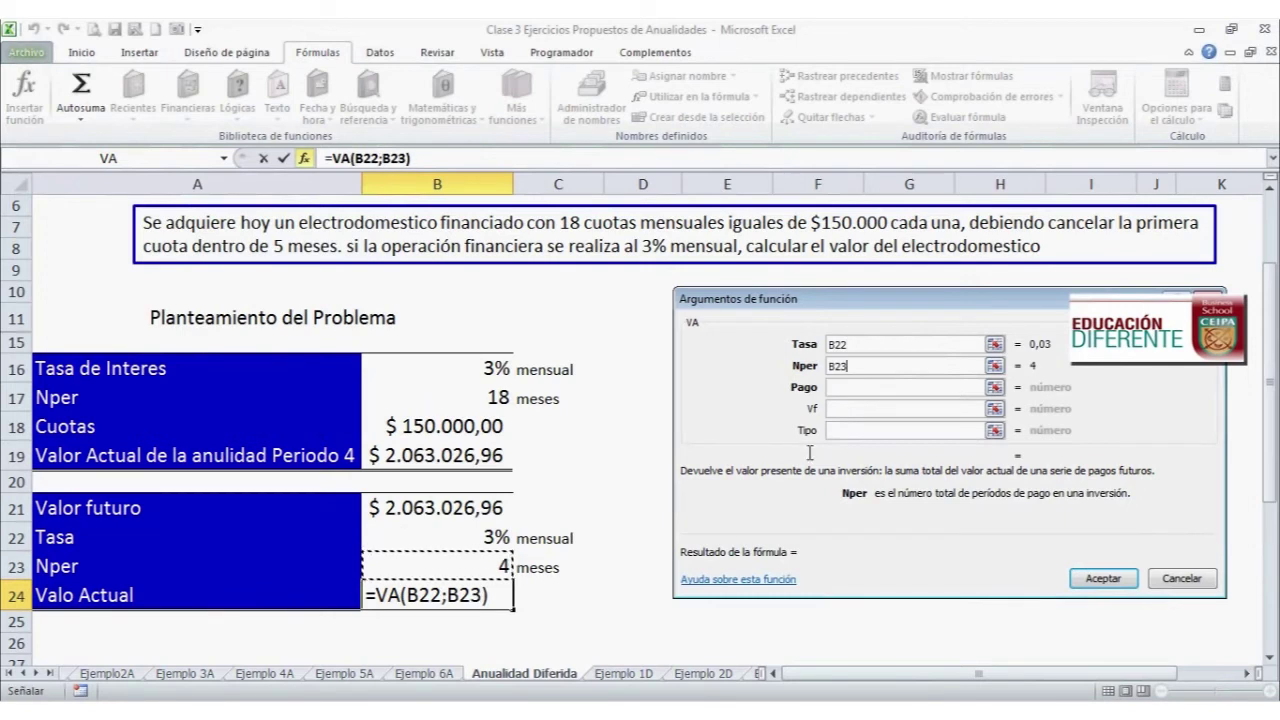
{"action": "left_click", "coordinate": [856, 406]}
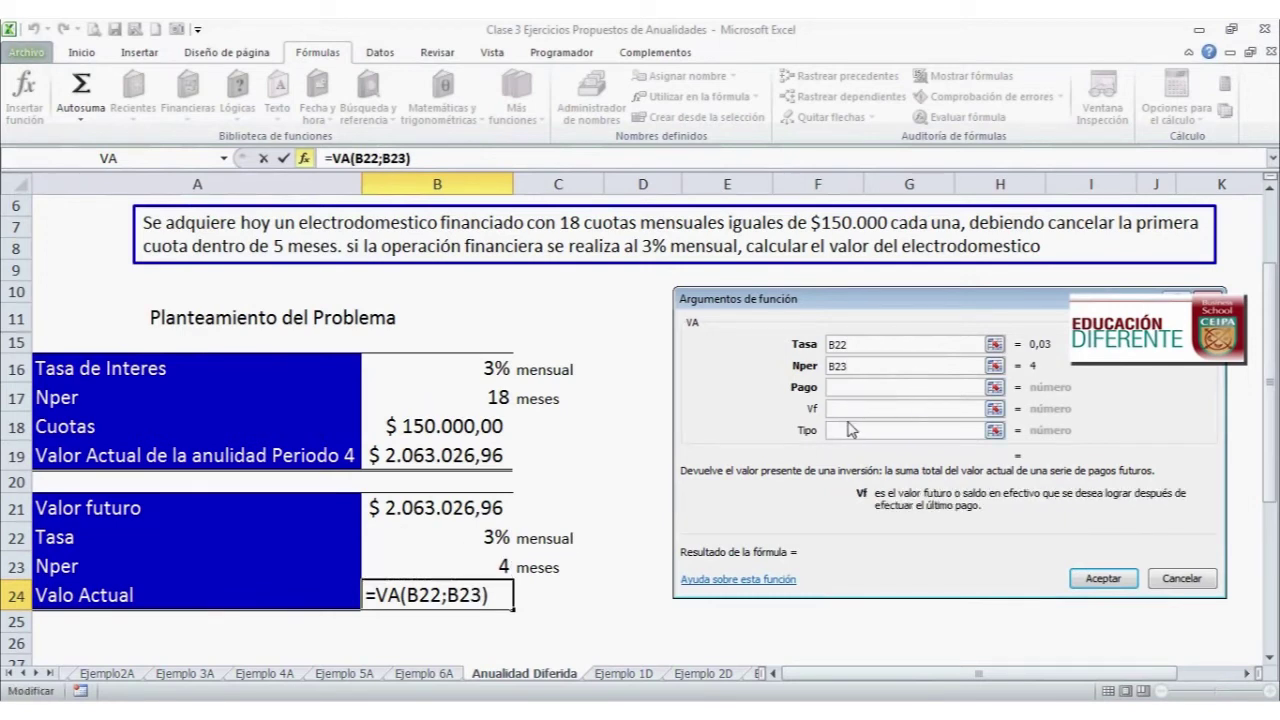
{"action": "type", "text": "-B21"}
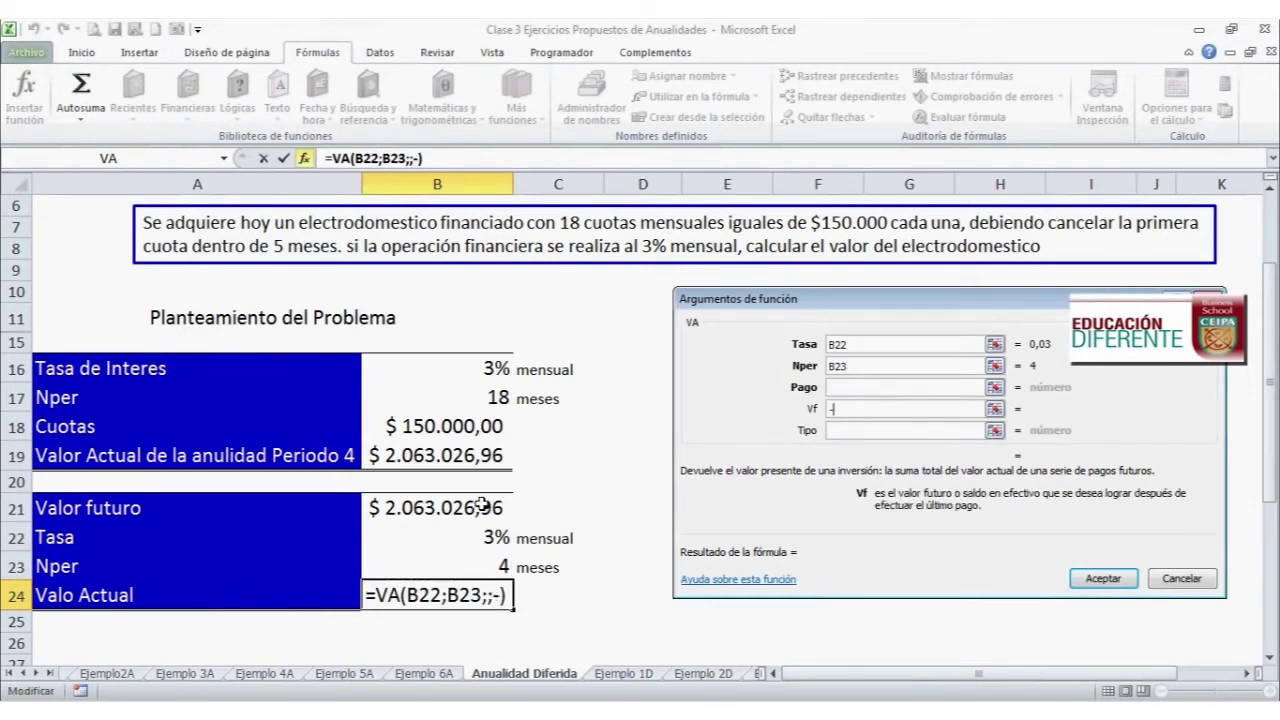
{"action": "left_click", "coordinate": [483, 507]}
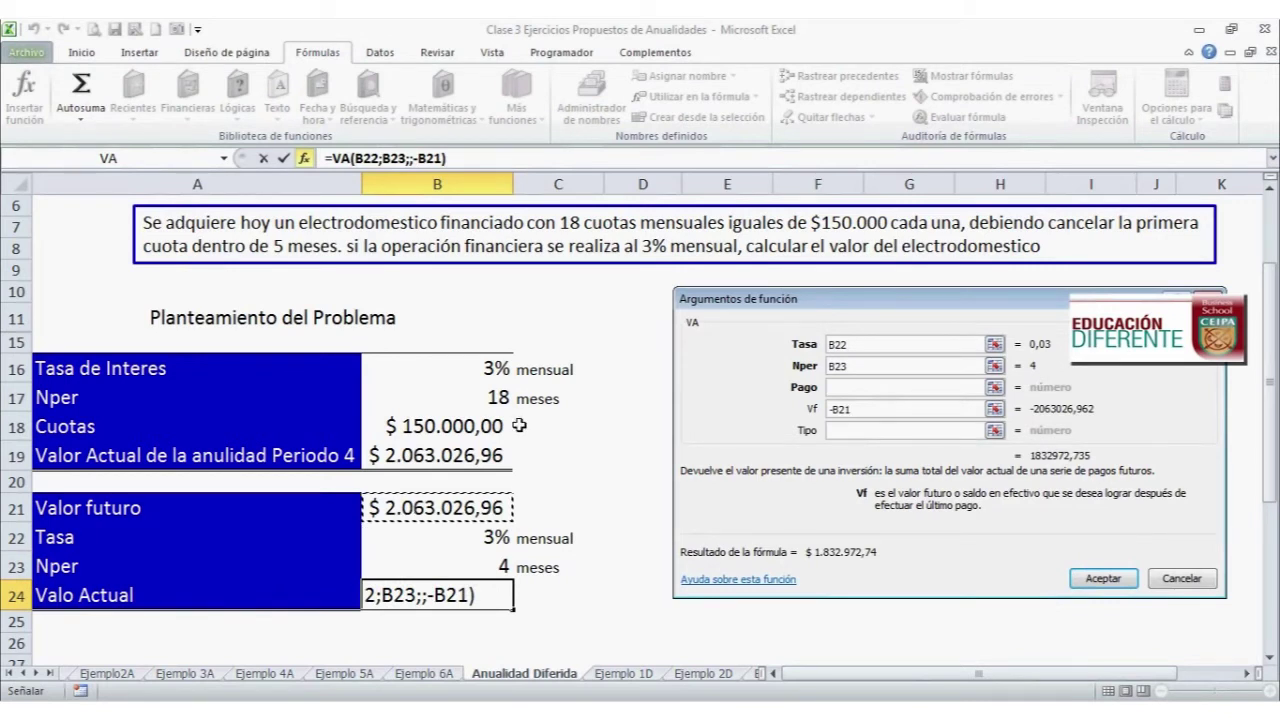
{"action": "left_click", "coordinate": [1090, 576]}
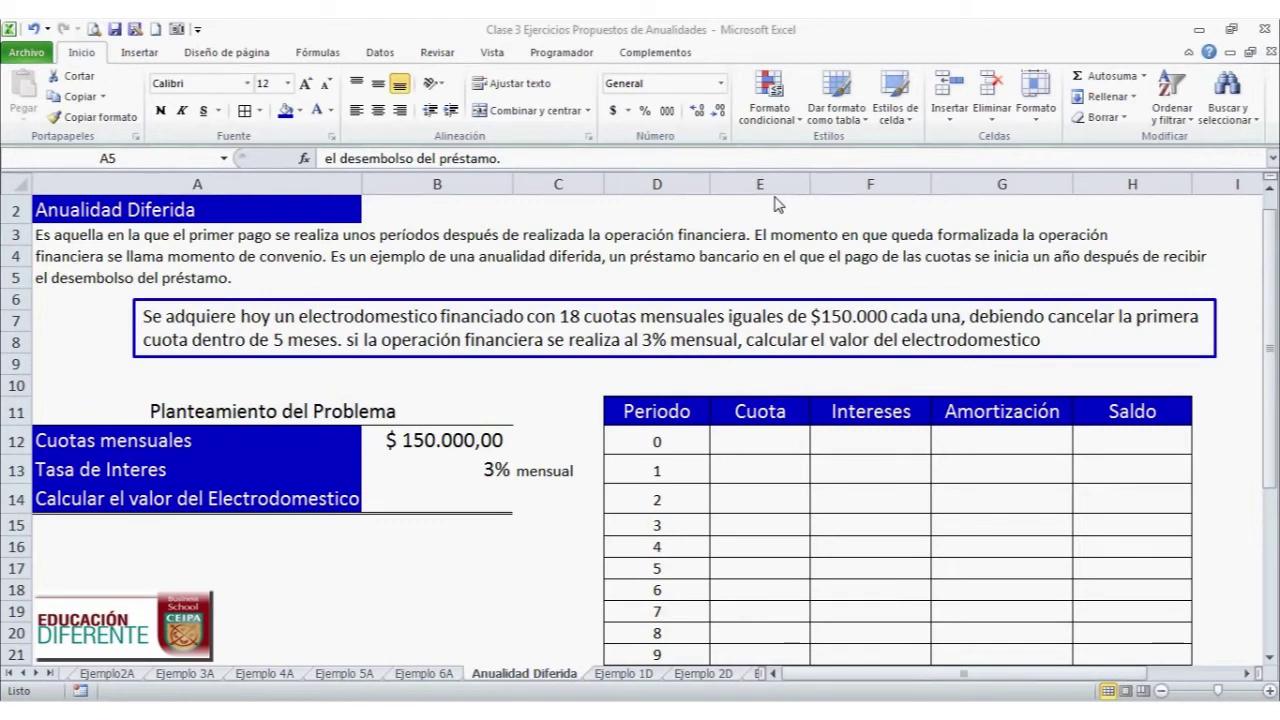
Enter 100 in B14 as the placeholder appliance value.
{"action": "left_click", "coordinate": [444, 506]}
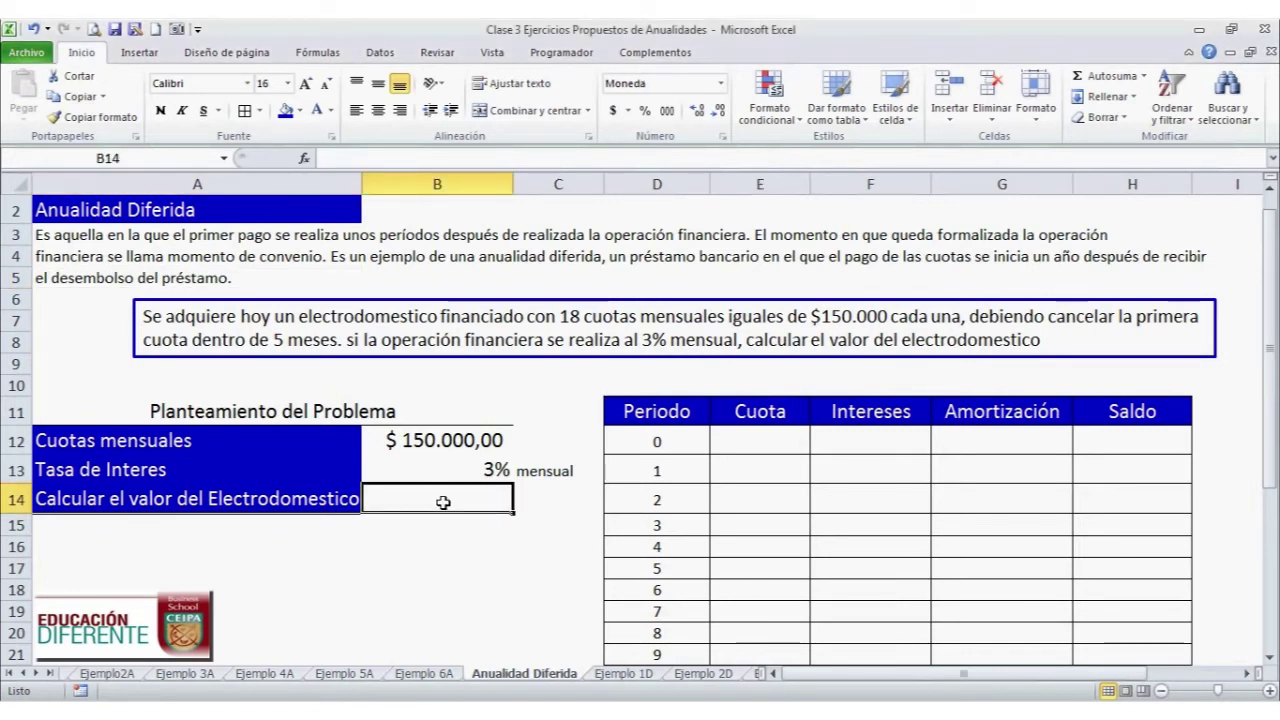
{"action": "type", "text": "100"}
{"action": "key", "text": "Return"}
{"action": "left_click", "coordinate": [443, 502]}
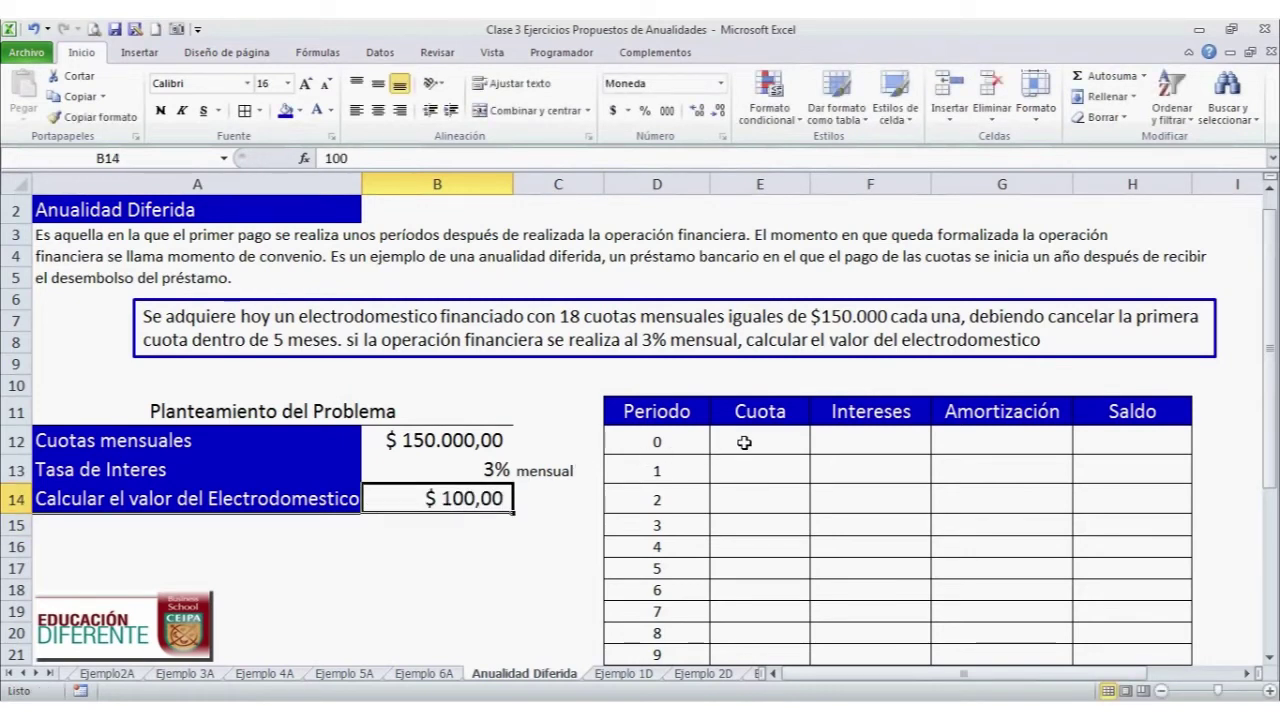
{"action": "left_click", "coordinate": [744, 442]}
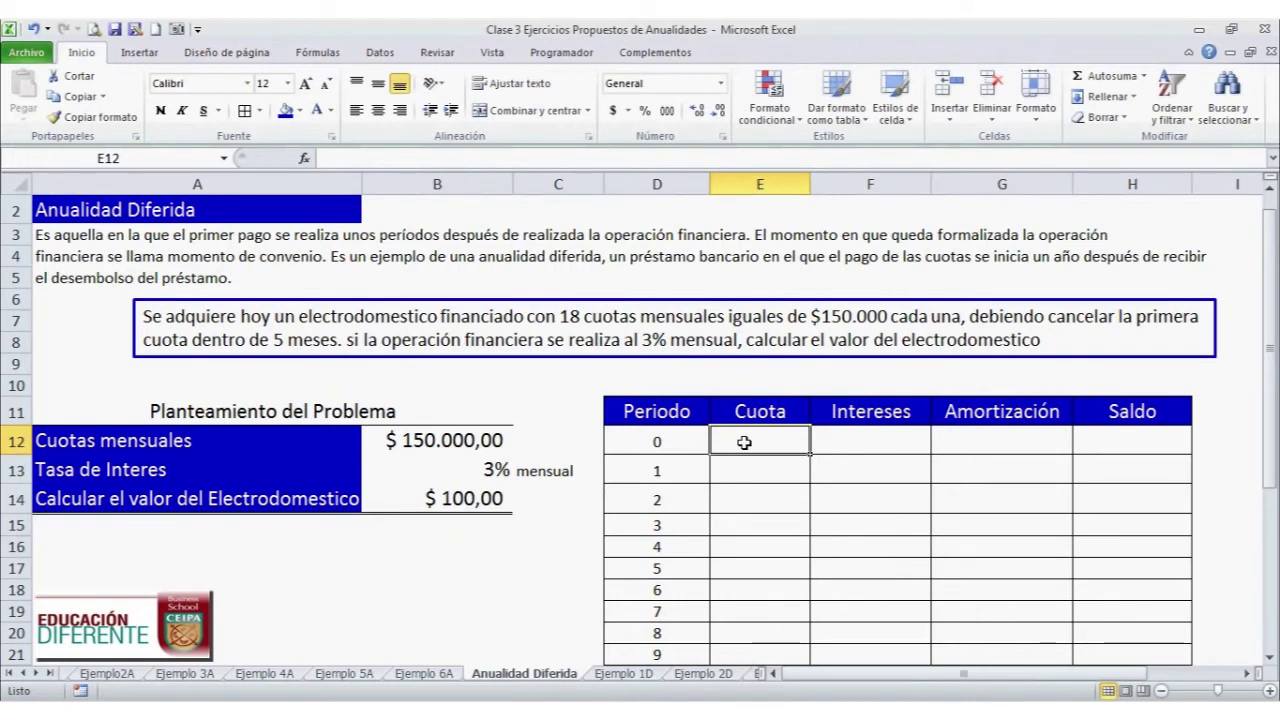
{"action": "left_click", "coordinate": [733, 568]}
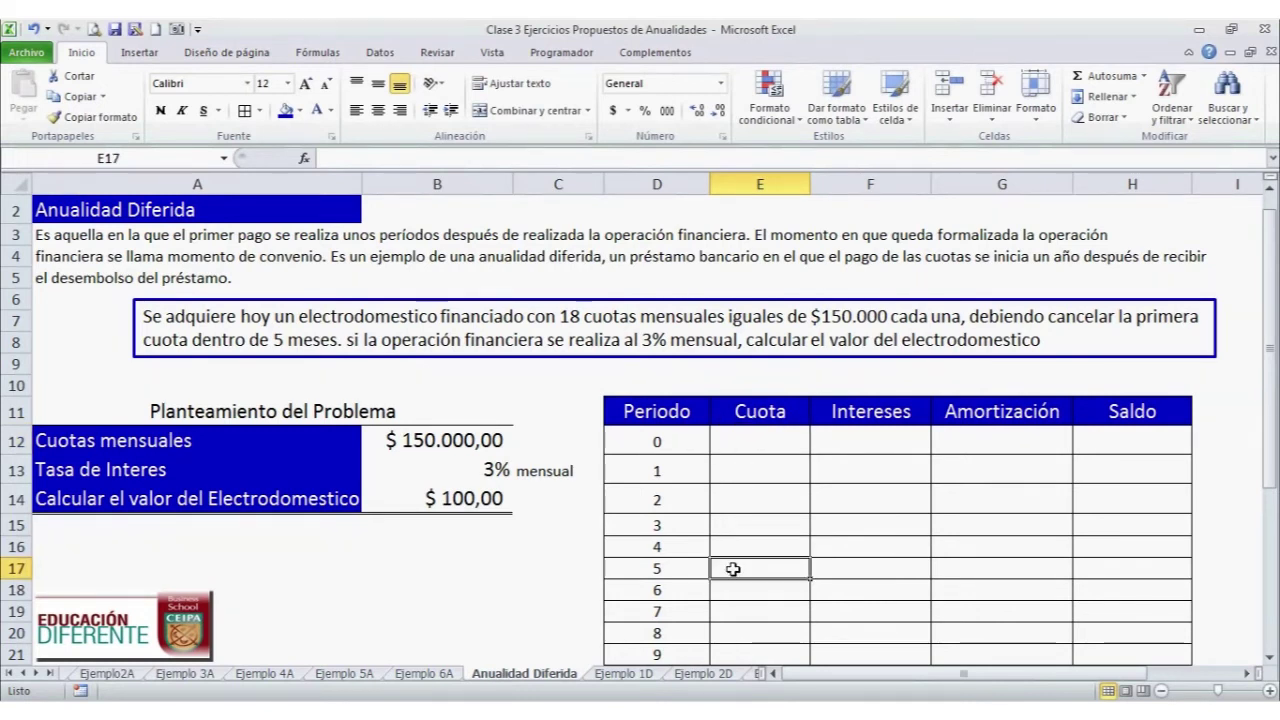
Enter =$B$12 in E17 and fill it down to E34 for $ 150.000,00 payments.
{"action": "type", "text": "="}
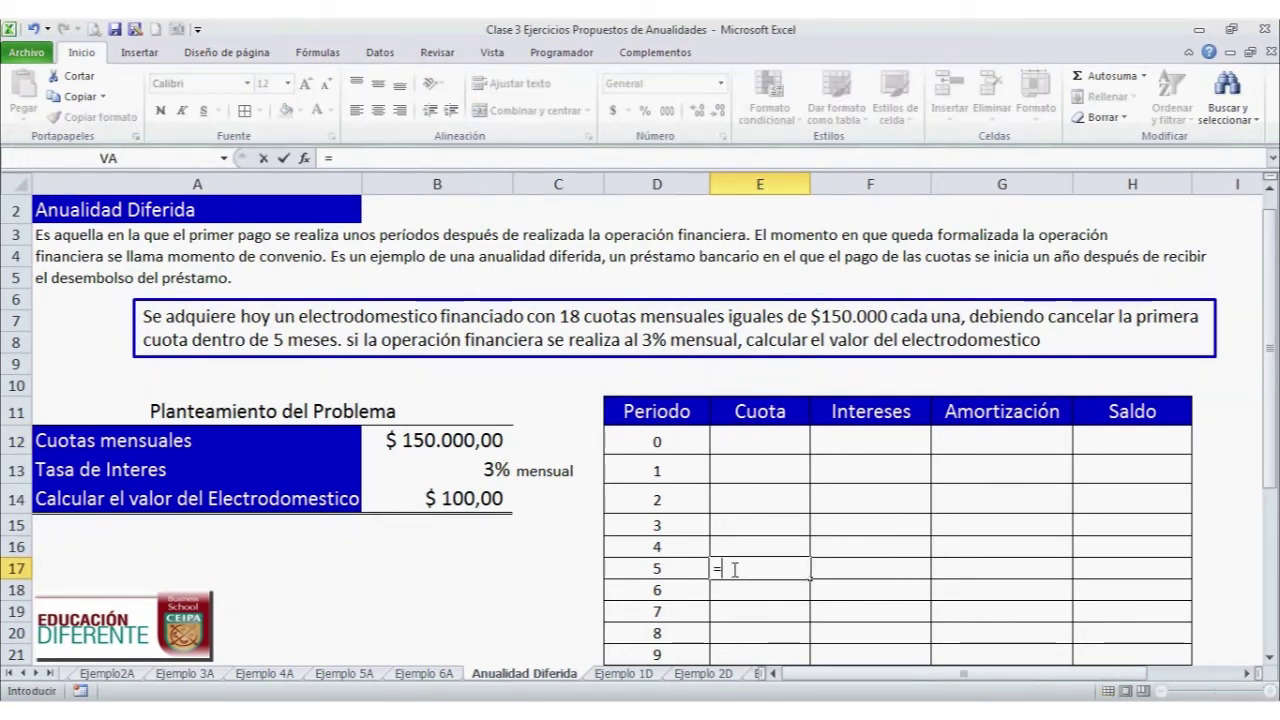
{"action": "left_click", "coordinate": [410, 441]}
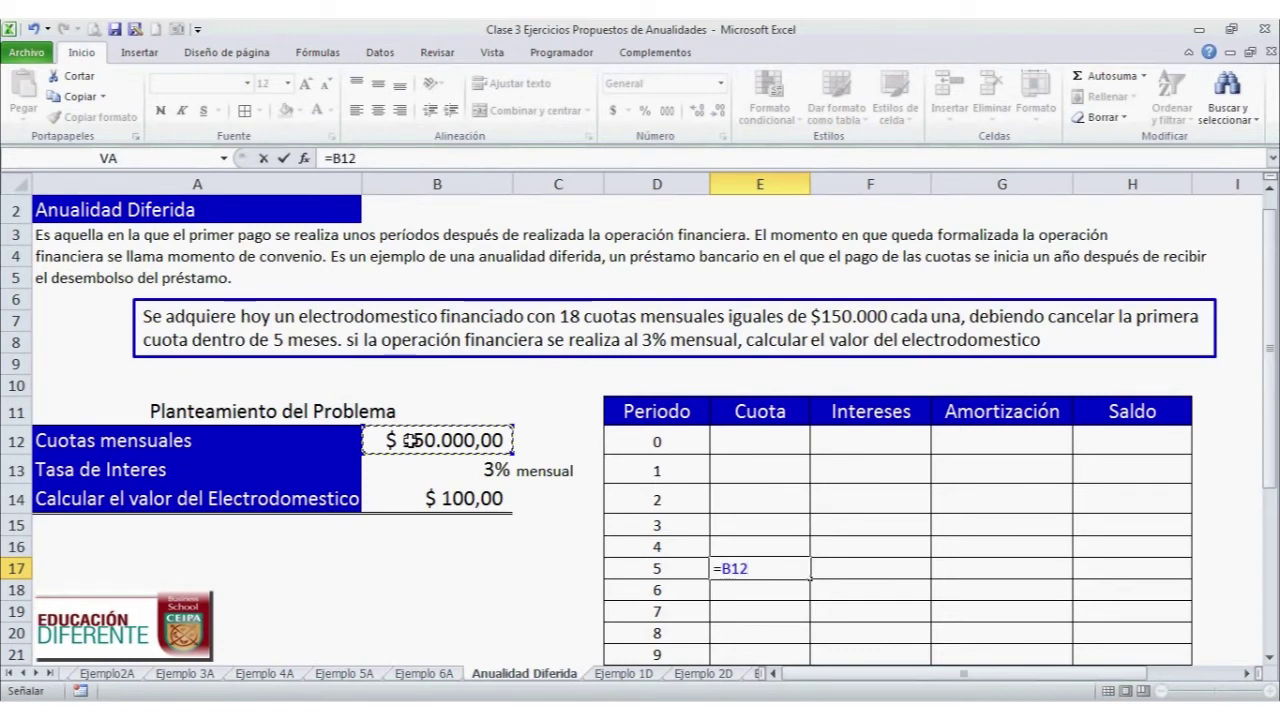
{"action": "key", "text": "F4"}
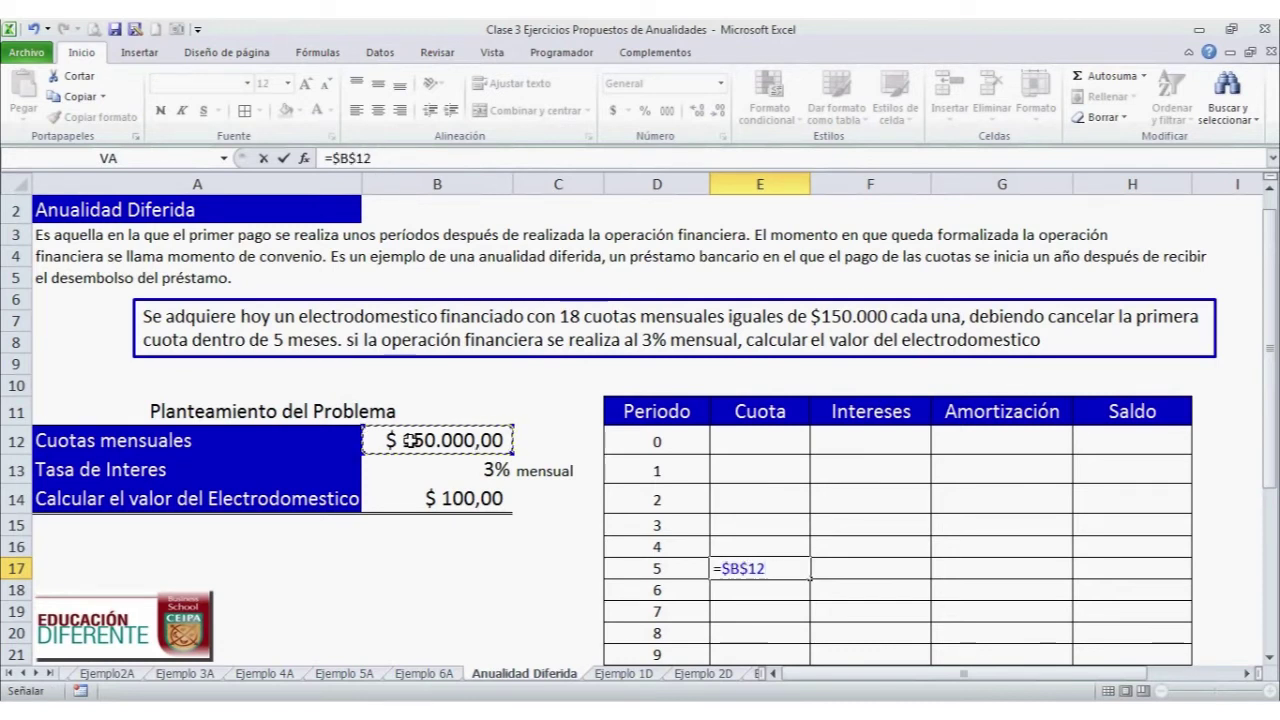
{"action": "key", "text": "Return"}
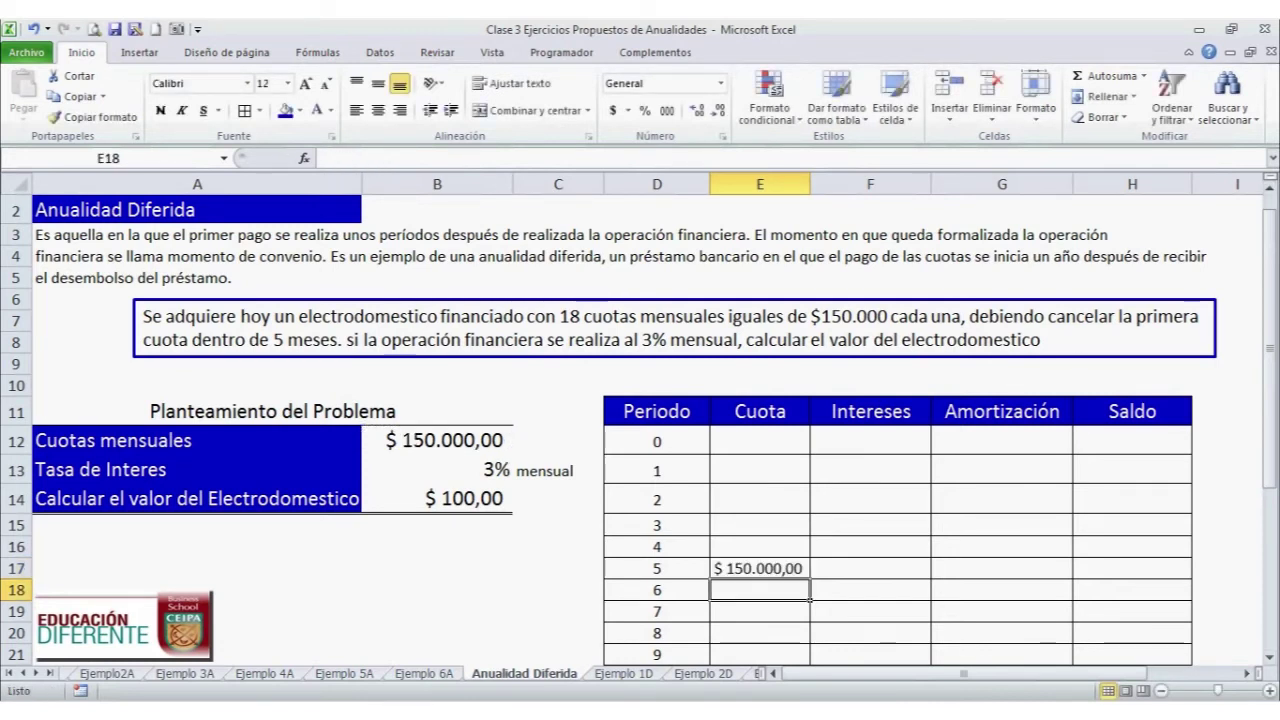
{"action": "left_click_drag", "start_coordinate": [1275, 310], "coordinate": [1274, 484]}
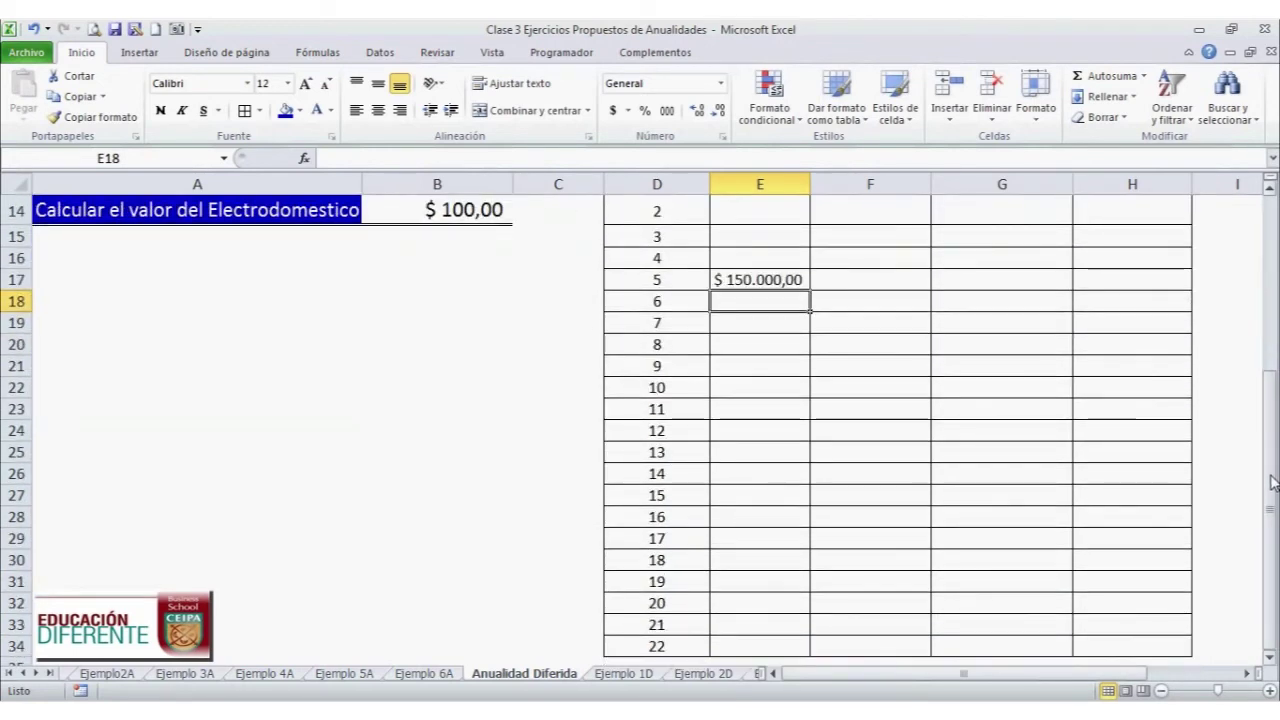
{"action": "left_click", "coordinate": [793, 283]}
{"action": "left_click_drag", "start_coordinate": [810, 291], "coordinate": [824, 649]}
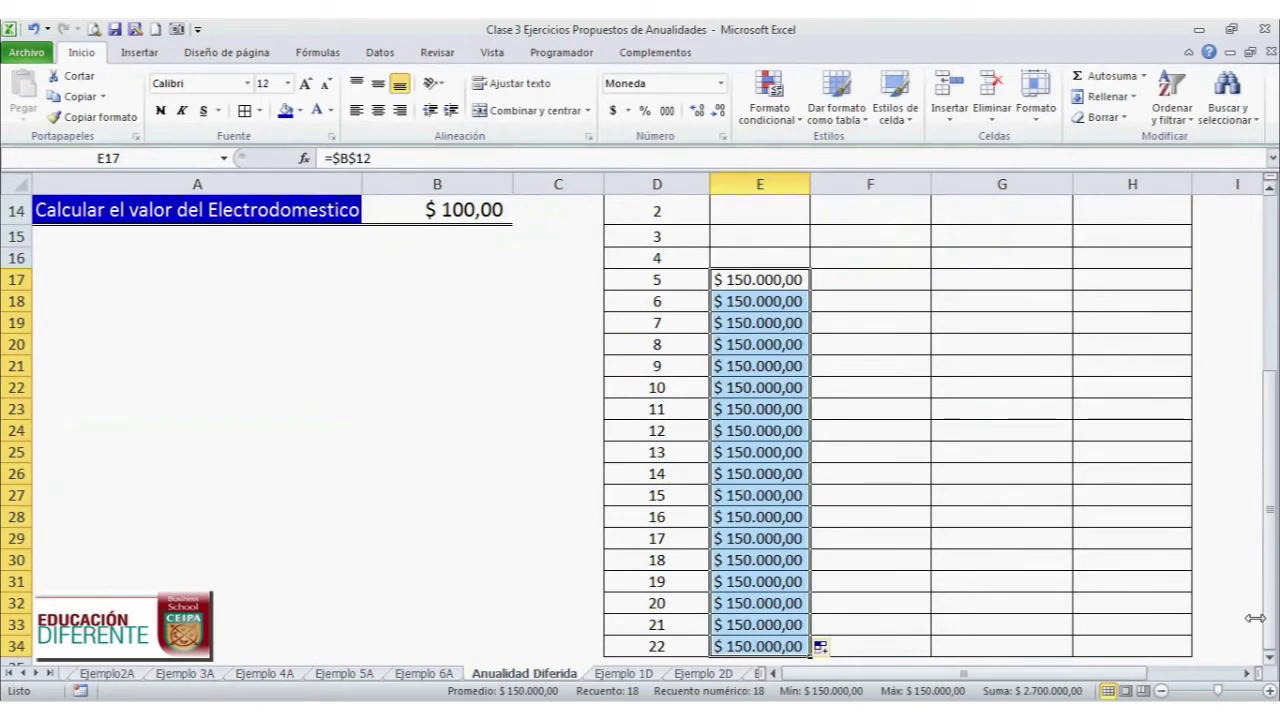
{"action": "left_click", "coordinate": [1275, 585]}
{"action": "left_click_drag", "start_coordinate": [1275, 585], "coordinate": [1274, 480]}
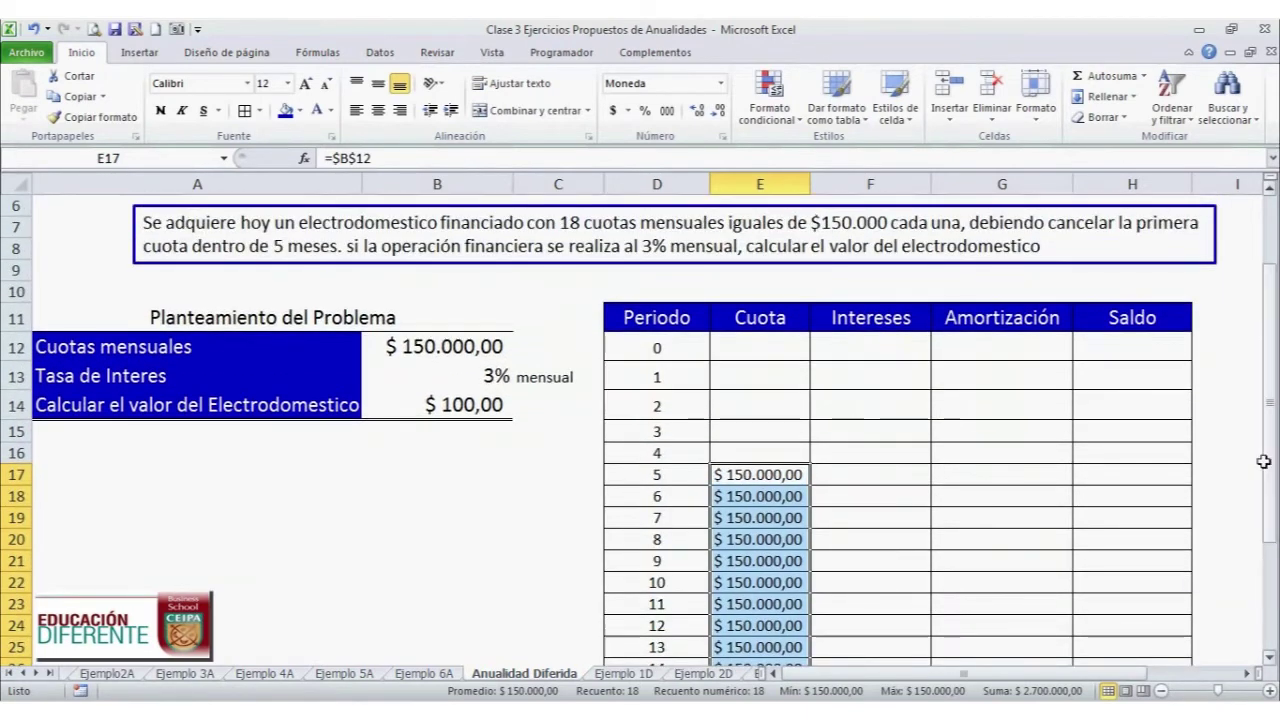
{"action": "left_click", "coordinate": [1123, 360]}
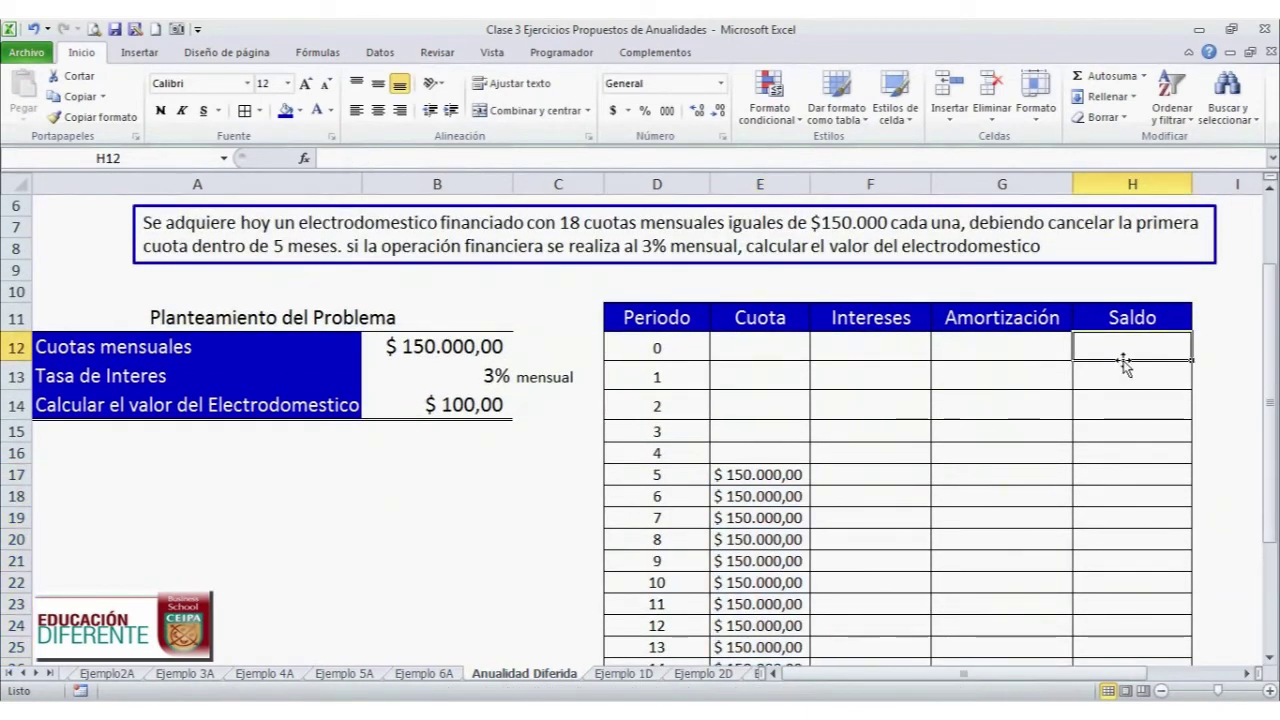
Set H12 to =B14 and the period 1 interest F13 to =H12*$B$13.
{"action": "type", "text": "="}
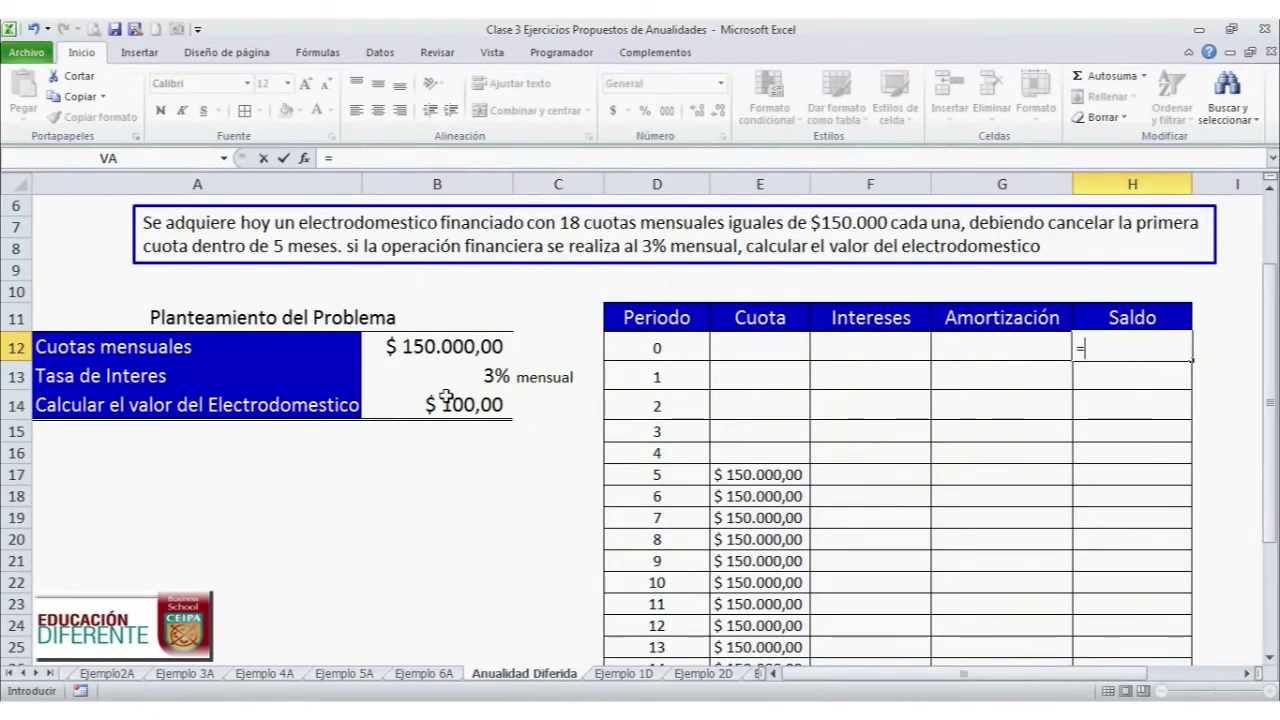
{"action": "left_click", "coordinate": [448, 405]}
{"action": "key", "text": "Return"}
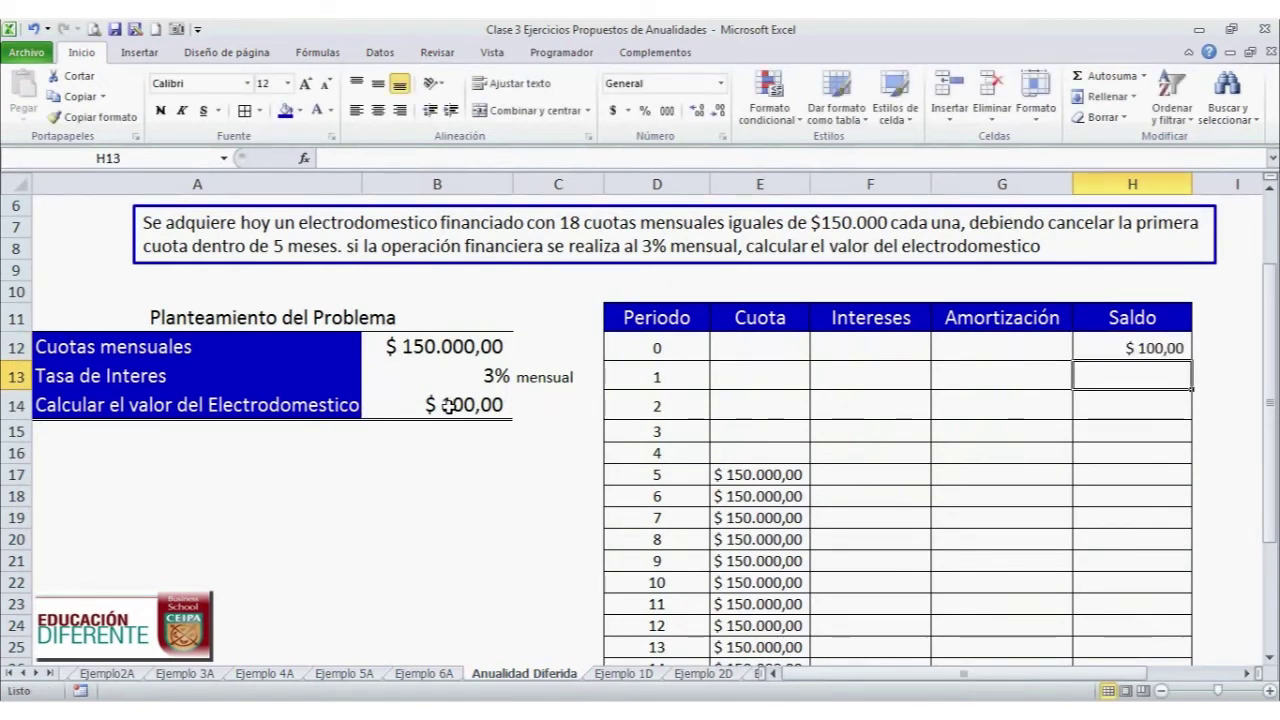
{"action": "left_click", "coordinate": [845, 378]}
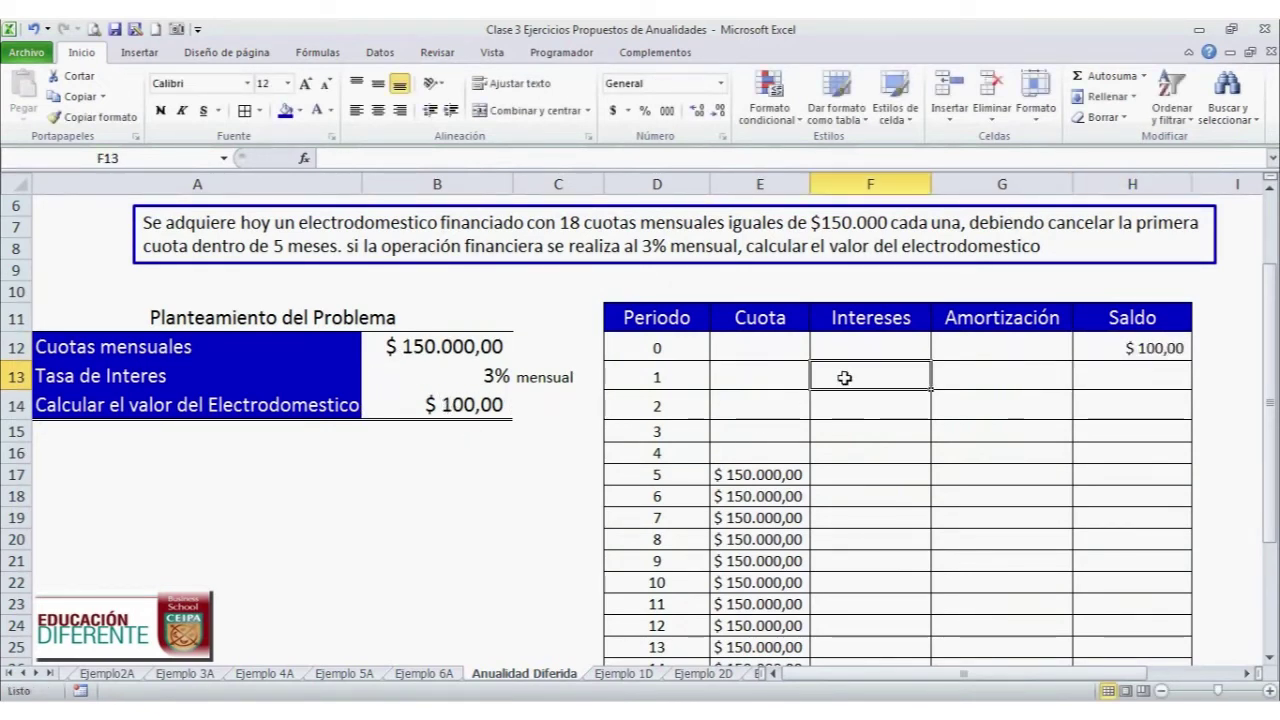
{"action": "type", "text": "="}
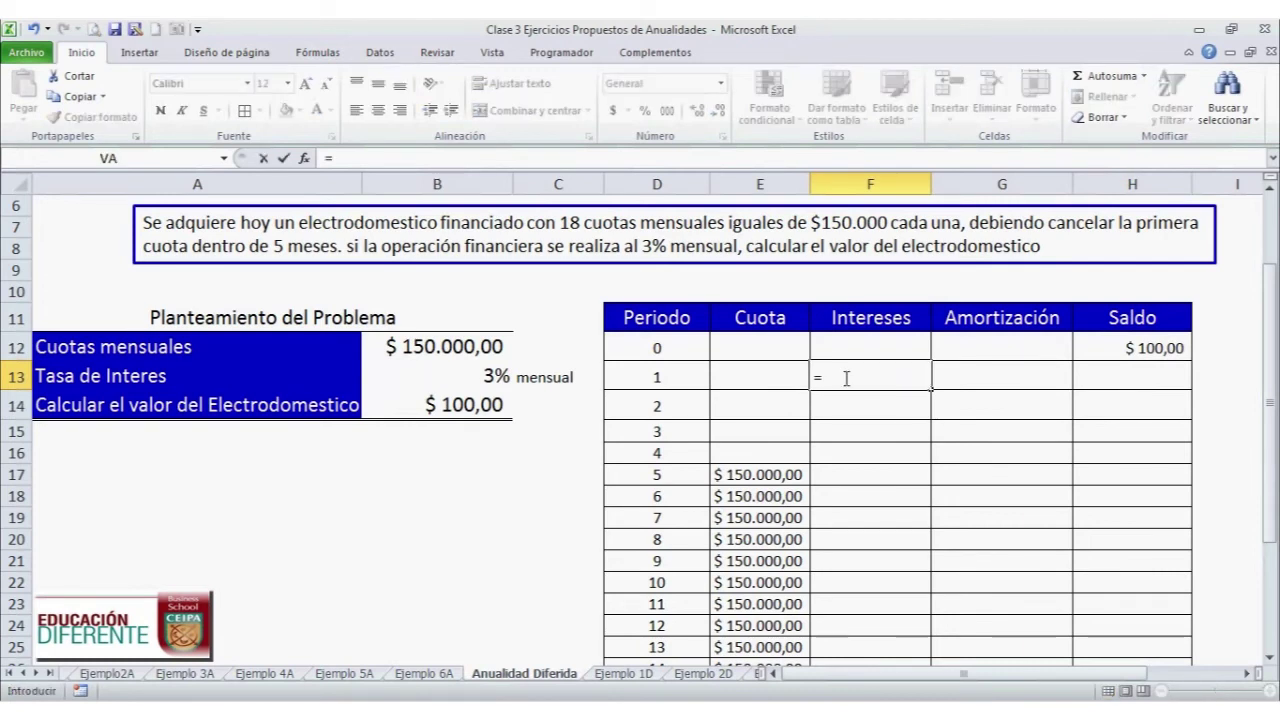
{"action": "left_click", "coordinate": [1183, 348]}
{"action": "type", "text": "*"}
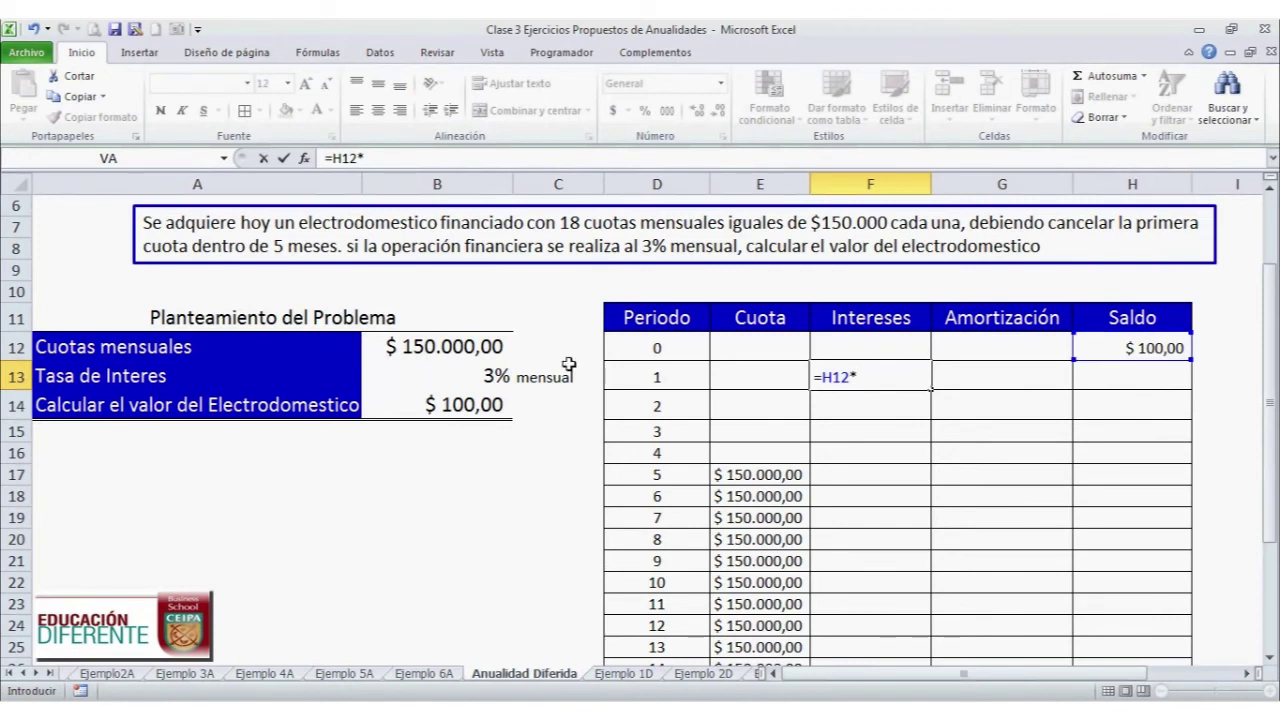
{"action": "left_click", "coordinate": [501, 376]}
{"action": "key", "text": "F4"}
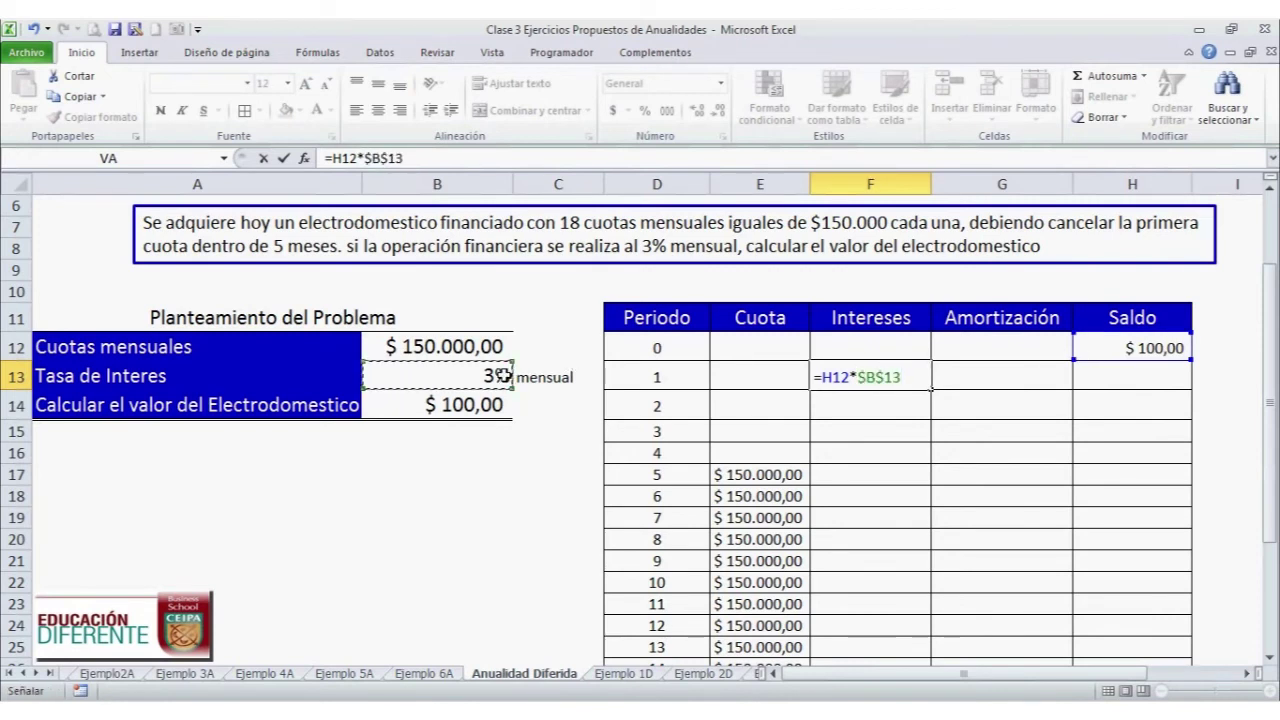
{"action": "key", "text": "Return"}
Enter amortization =E13-F13 in G13 and balance =H12-G13 in H13.
{"action": "left_click", "coordinate": [970, 375]}
{"action": "type", "text": "="}
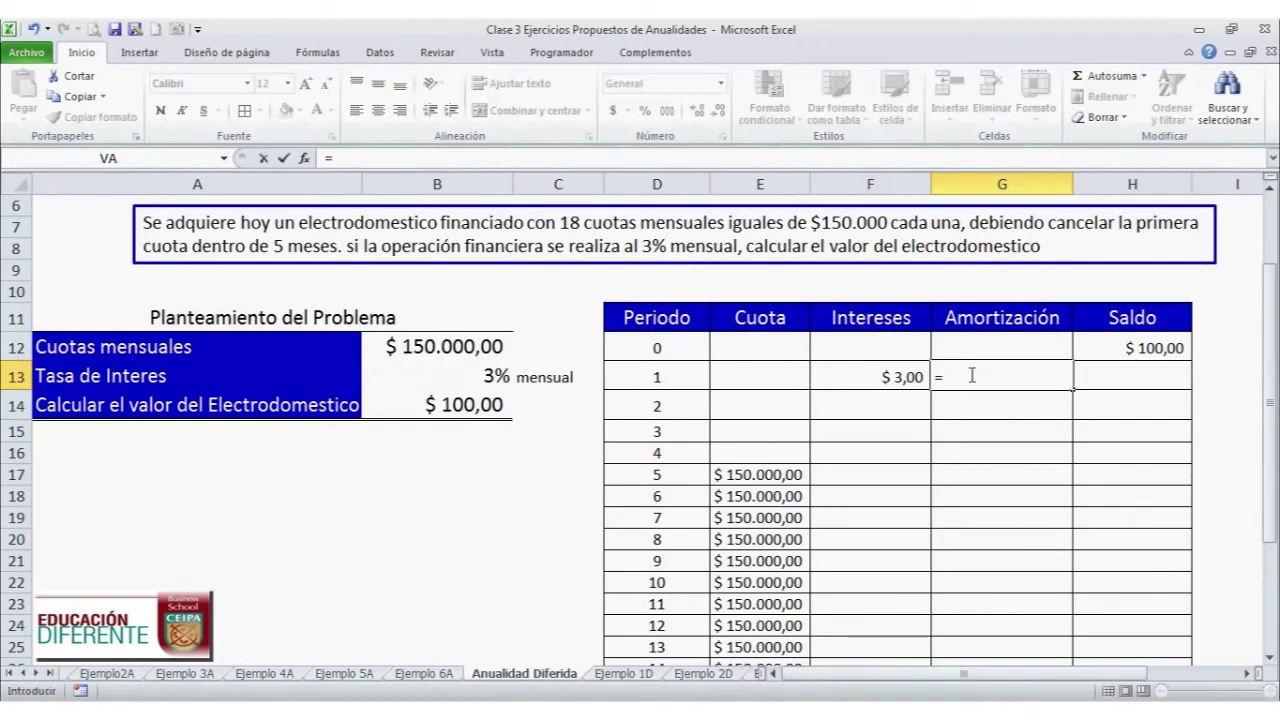
{"action": "left_click", "coordinate": [767, 373]}
{"action": "type", "text": "-"}
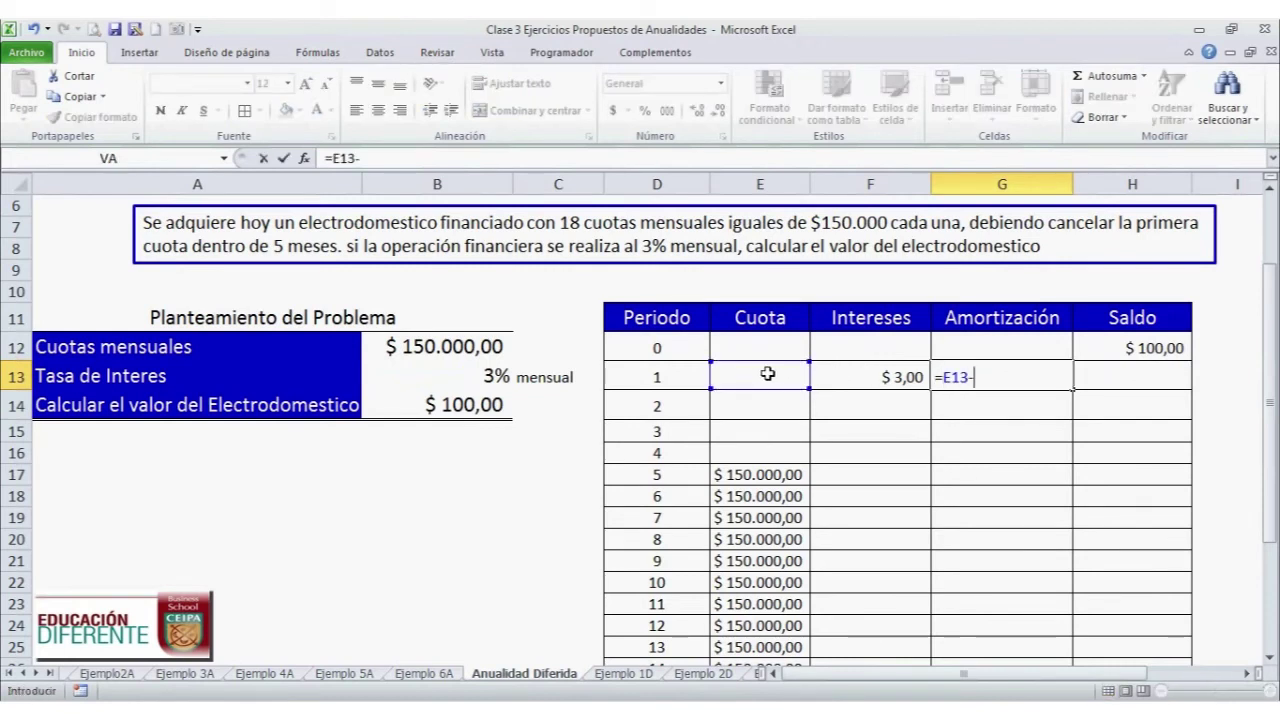
{"action": "left_click", "coordinate": [842, 373]}
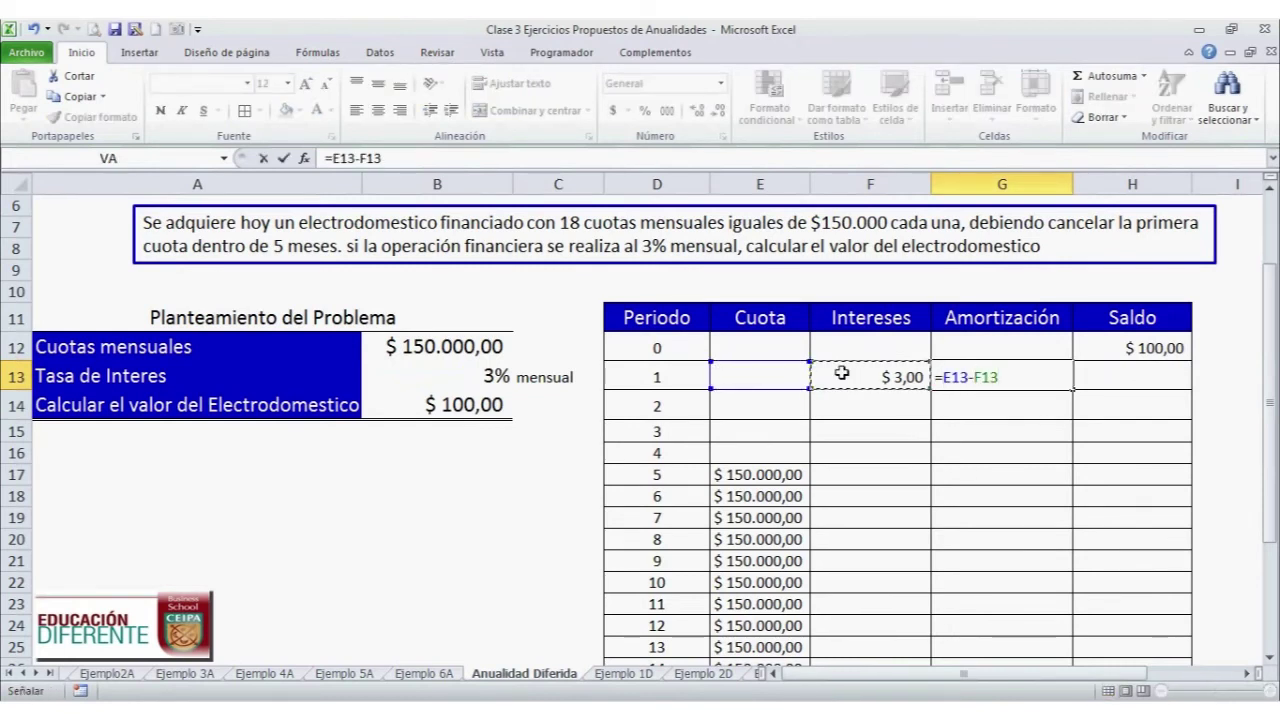
{"action": "key", "text": "Return"}
{"action": "left_click", "coordinate": [1159, 368]}
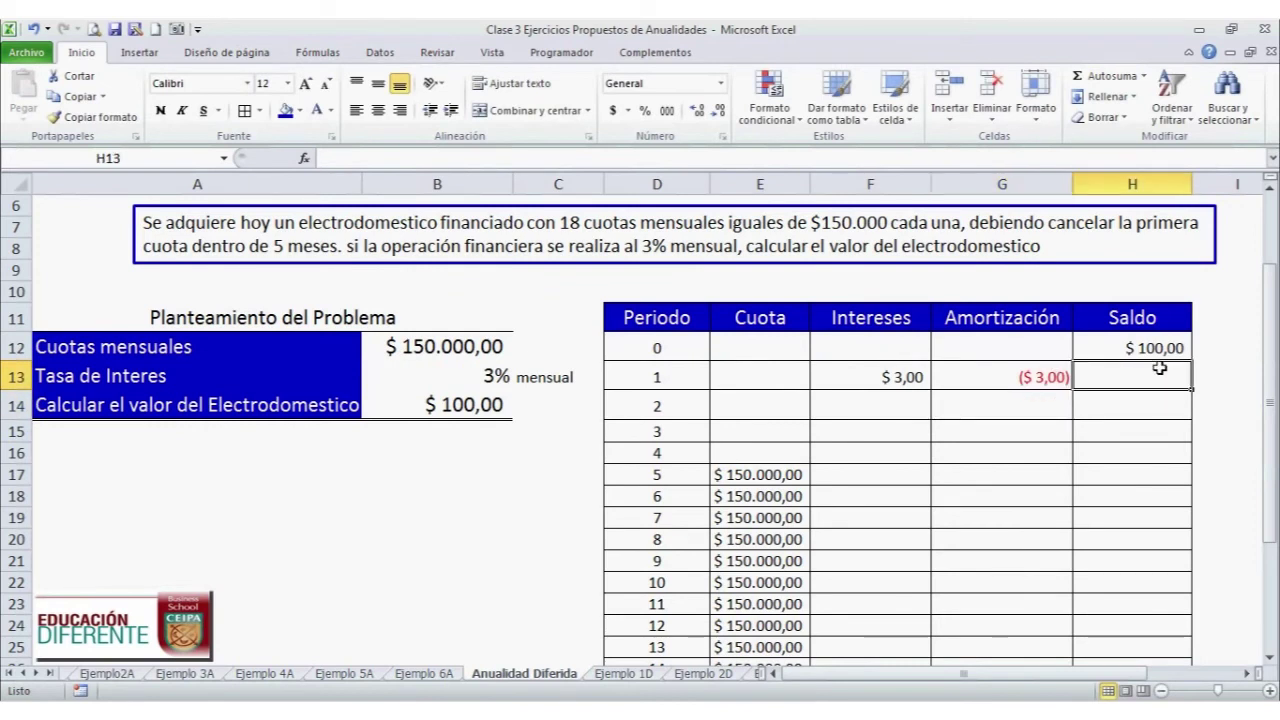
{"action": "type", "text": "="}
{"action": "left_click", "coordinate": [1161, 347]}
{"action": "type", "text": "-"}
{"action": "left_click", "coordinate": [1040, 372]}
{"action": "key", "text": "Return"}
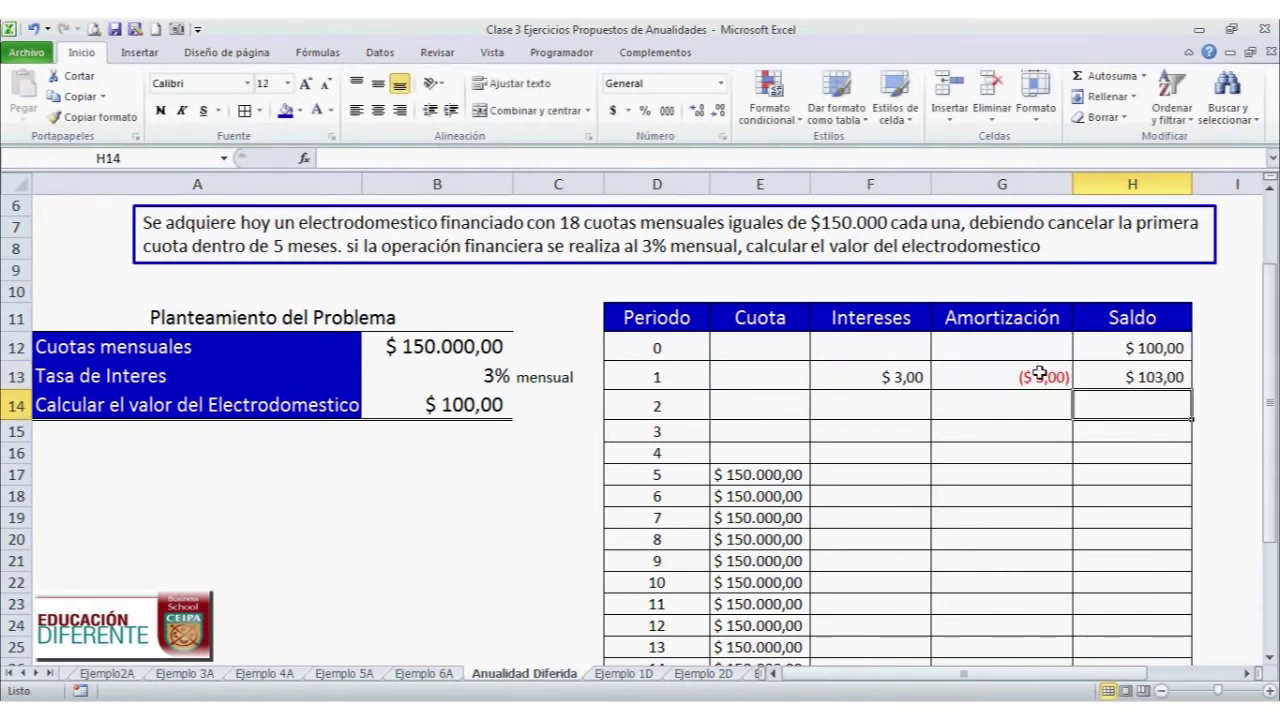
{"action": "left_click", "coordinate": [915, 377]}
Fill row 13's formulas down F13:H34 with Ctrl+D, ending at ($ 3.511.973,70).
{"action": "key", "text": "shift+Right"}
{"action": "key", "text": "shift+Right"}
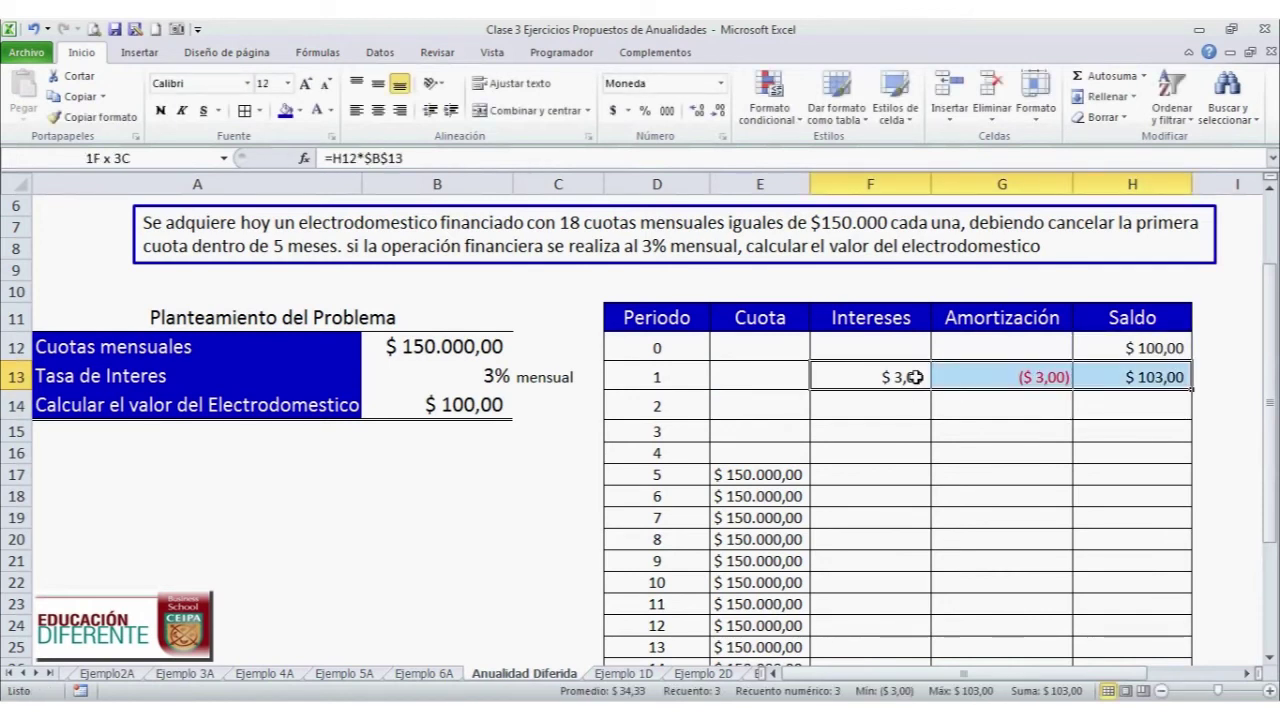
{"action": "key", "text": "shift+Down"}
{"action": "key", "text": "shift+Down"}
{"action": "key", "text": "shift+Down"}
{"action": "key", "text": "shift+Down"}
{"action": "key", "text": "shift+Down"}
{"action": "key", "text": "shift+Down"}
{"action": "key", "text": "shift+Down"}
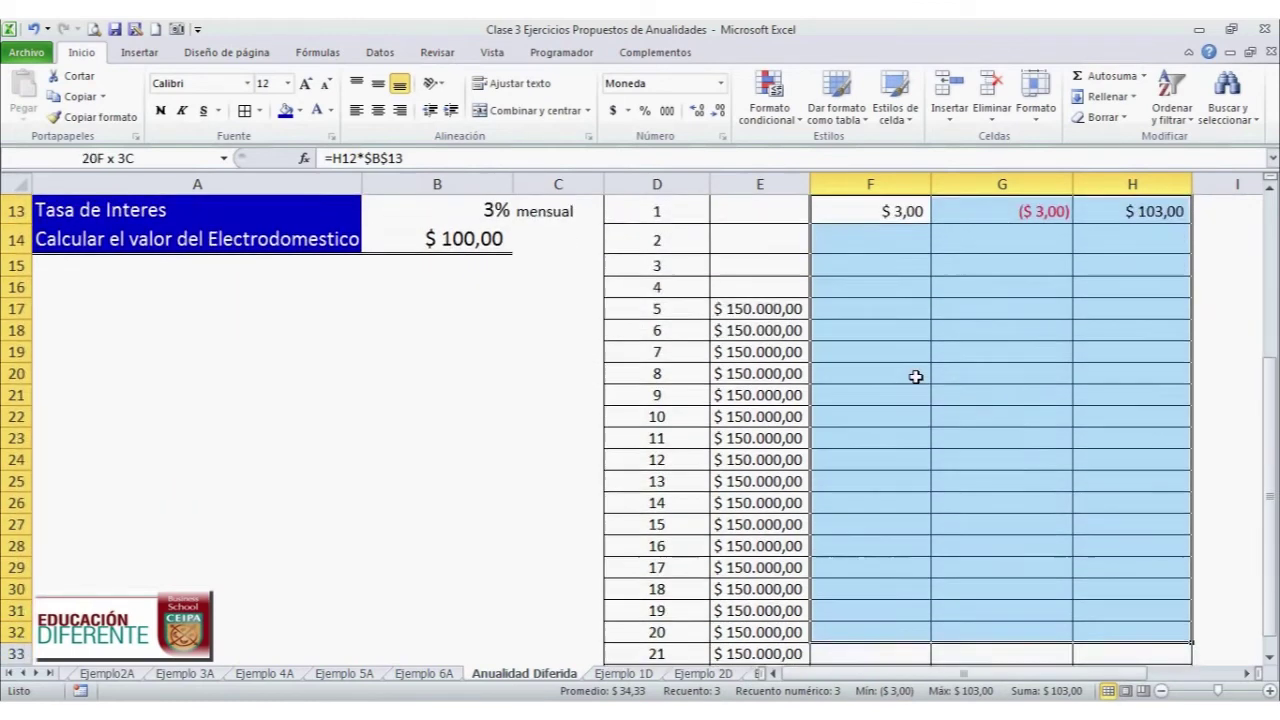
{"action": "key", "text": "shift+Down"}
{"action": "key", "text": "shift+Down"}
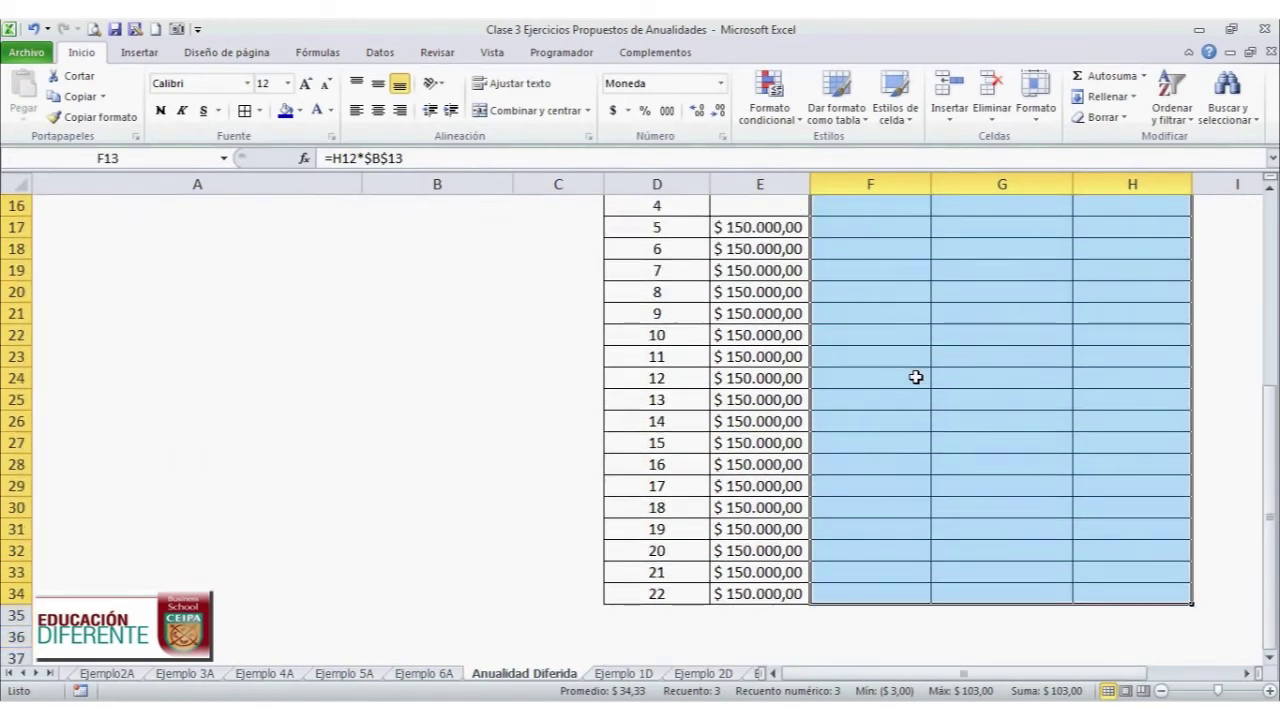
{"action": "key", "text": "ctrl+d"}
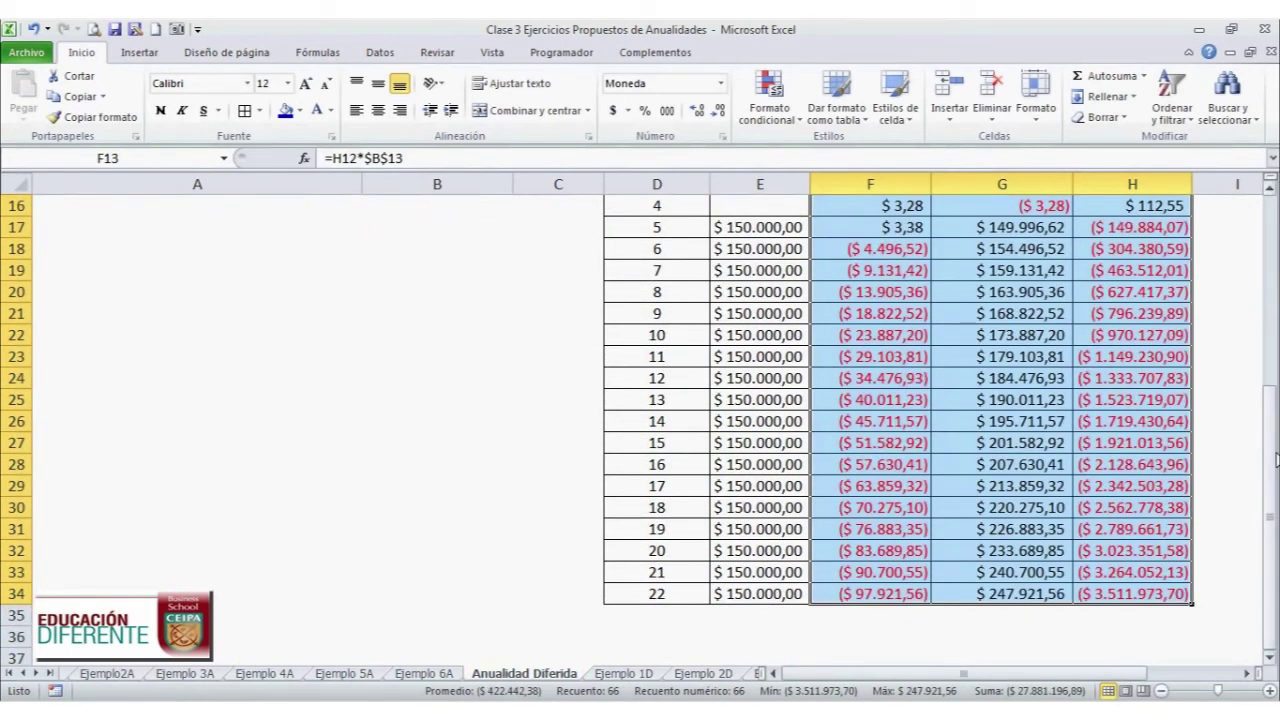
{"action": "left_click_drag", "start_coordinate": [1270, 600], "coordinate": [1275, 300]}
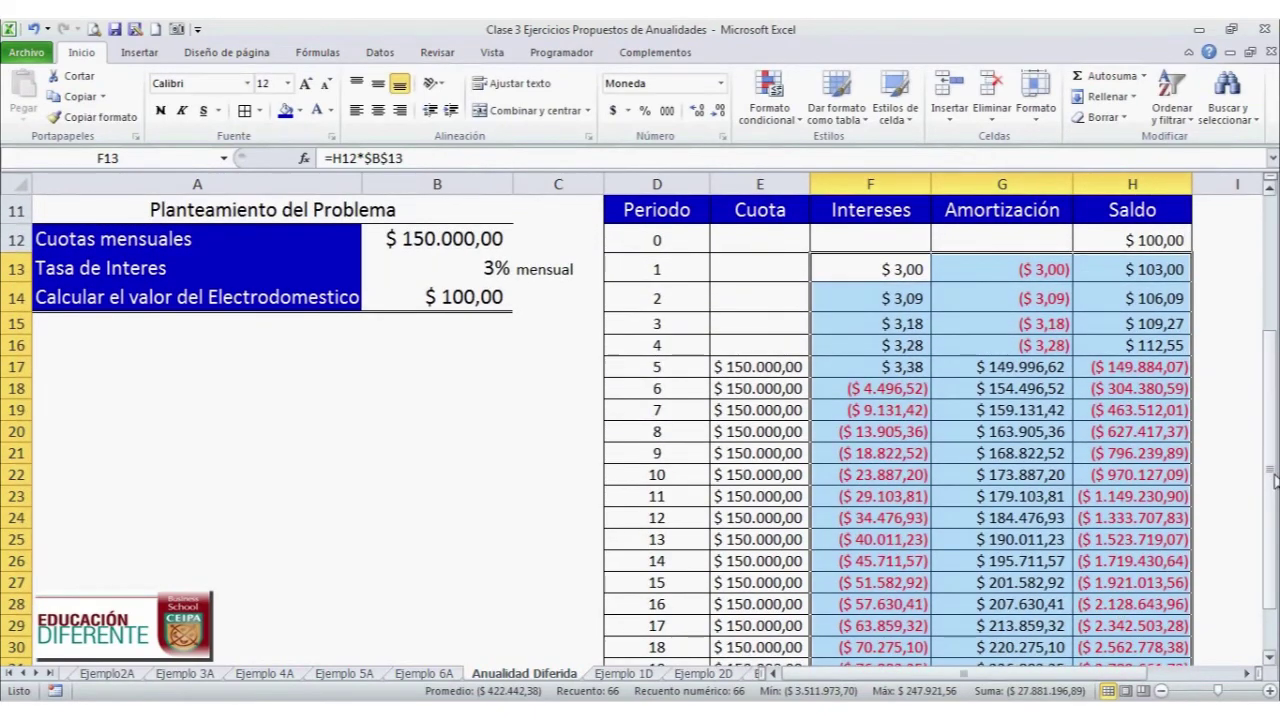
{"action": "left_click_drag", "start_coordinate": [1272, 420], "coordinate": [1272, 475]}
{"action": "left_click", "coordinate": [1135, 647]}
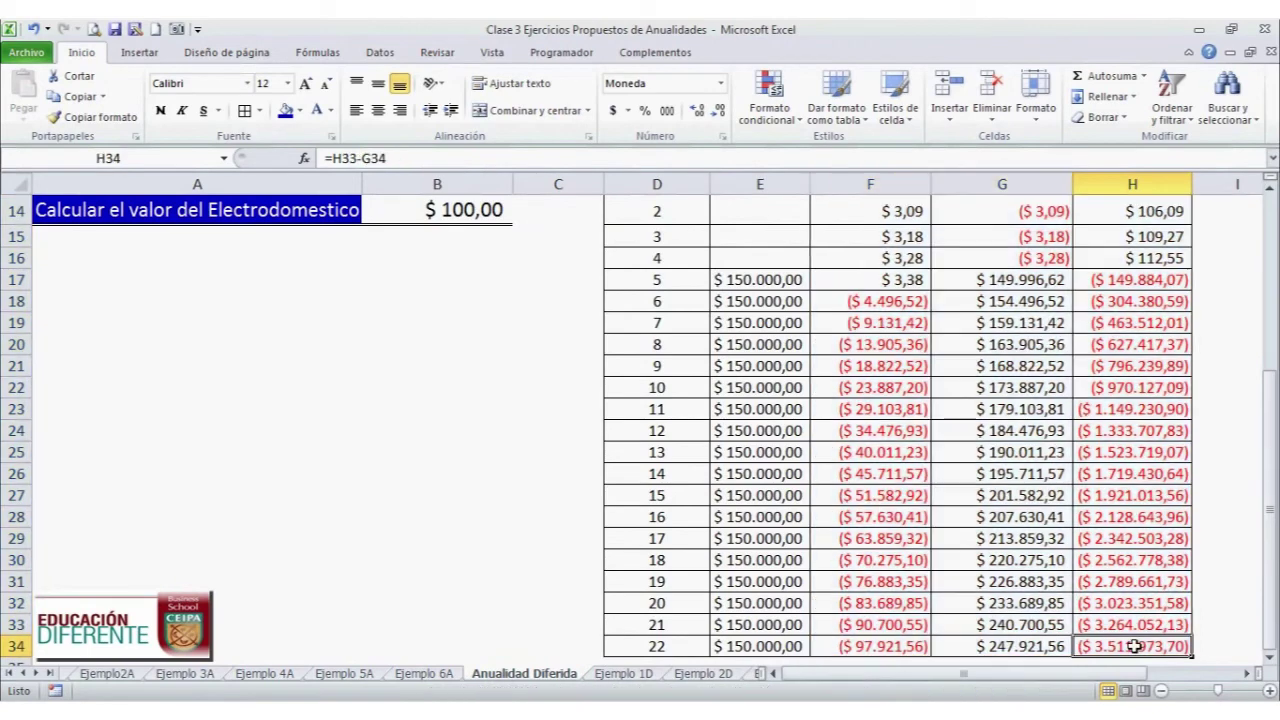
Goal Seek H34 to 0 by changing $B$14, which becomes $ 1.832.972,74.
{"action": "left_click", "coordinate": [380, 52]}
{"action": "left_click", "coordinate": [866, 108]}
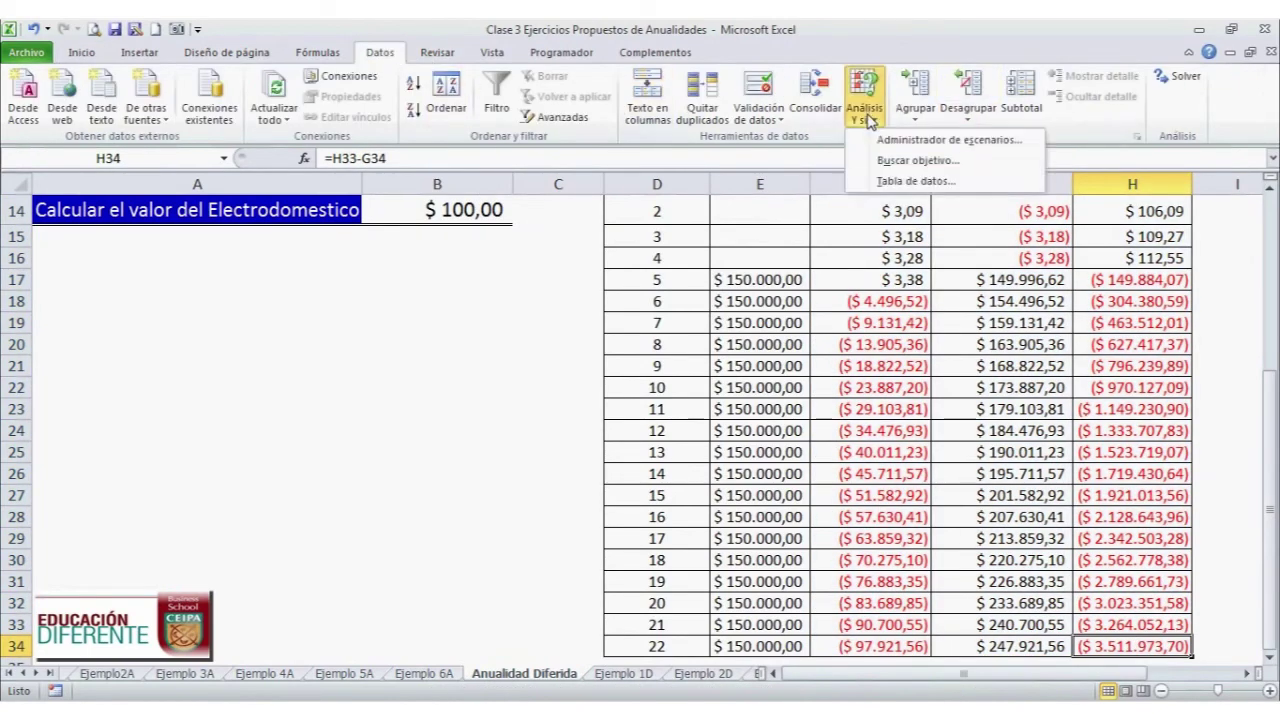
{"action": "left_click", "coordinate": [884, 160]}
{"action": "left_click", "coordinate": [962, 436]}
{"action": "type", "text": "0"}
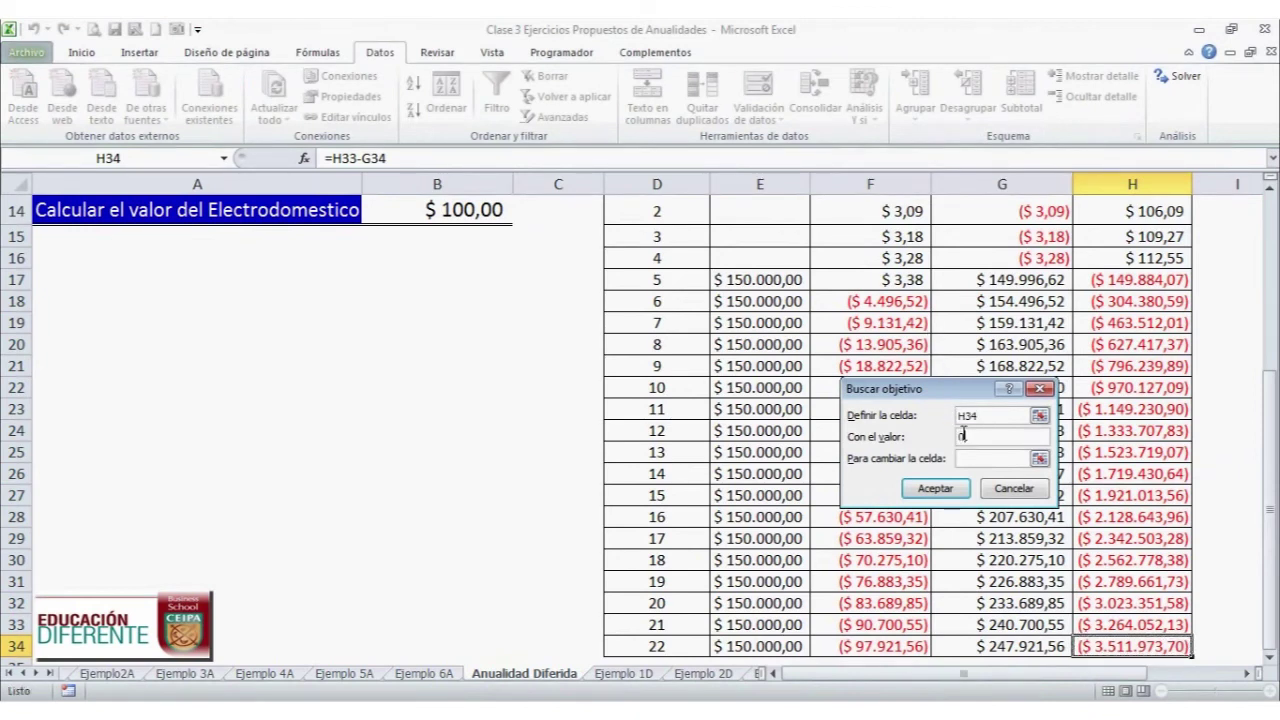
{"action": "left_click", "coordinate": [968, 458]}
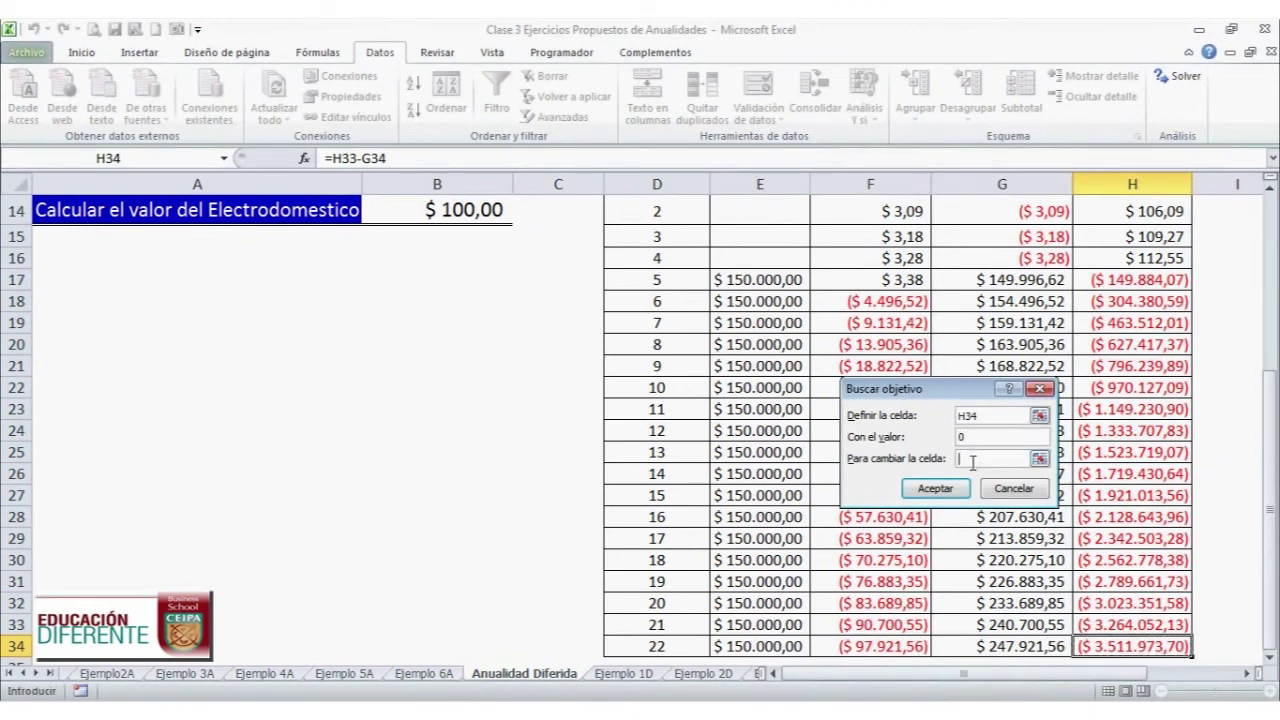
{"action": "left_click", "coordinate": [478, 212]}
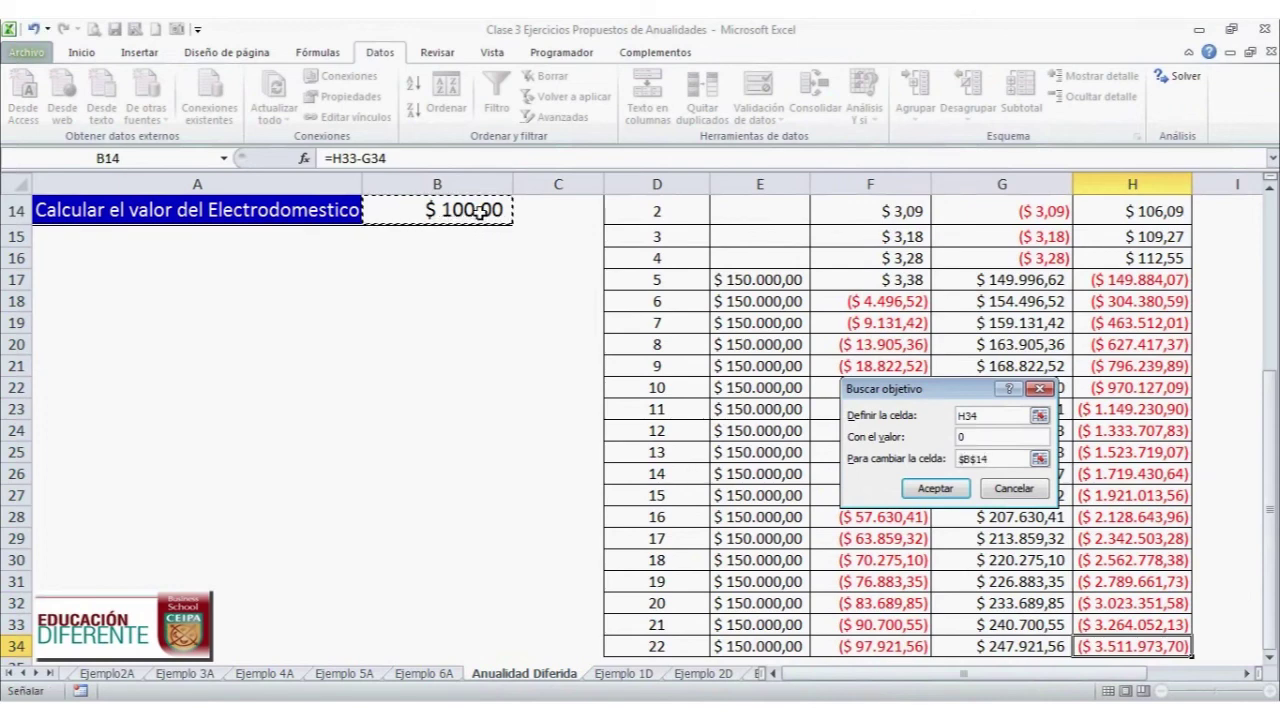
{"action": "left_click", "coordinate": [934, 489]}
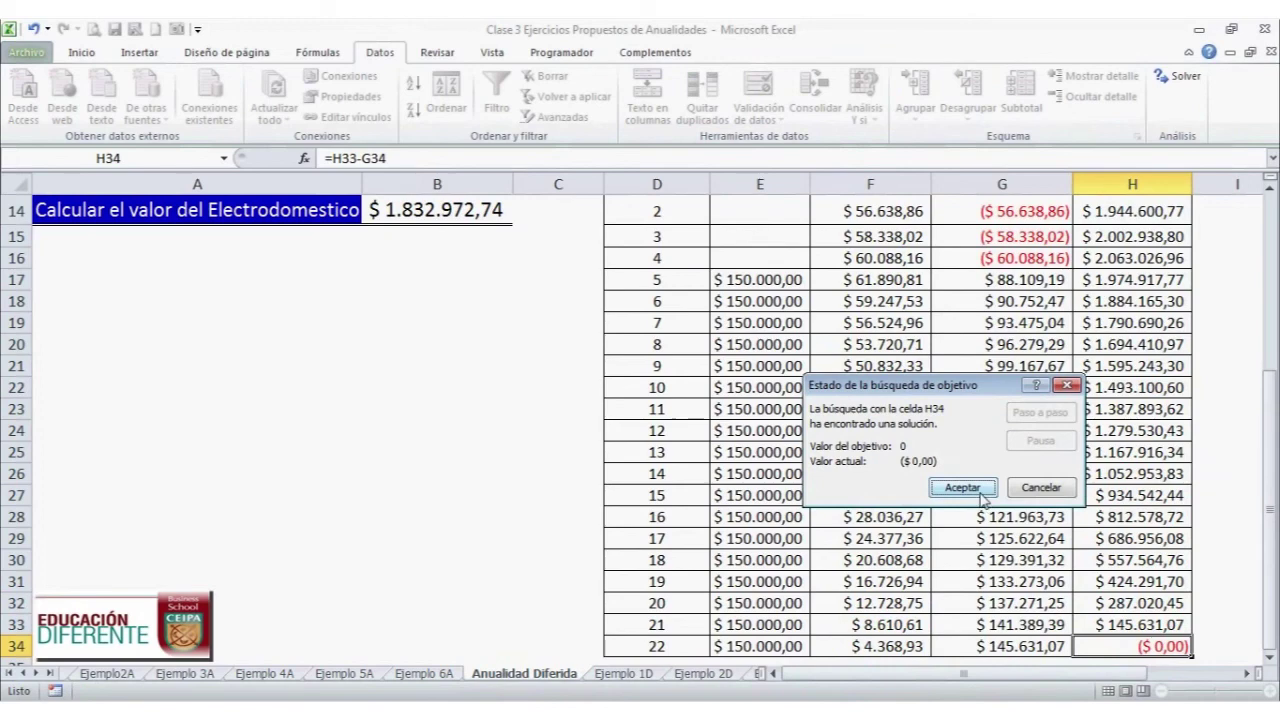
{"action": "left_click", "coordinate": [958, 488]}
{"action": "left_click_drag", "start_coordinate": [1268, 484], "coordinate": [1270, 378]}
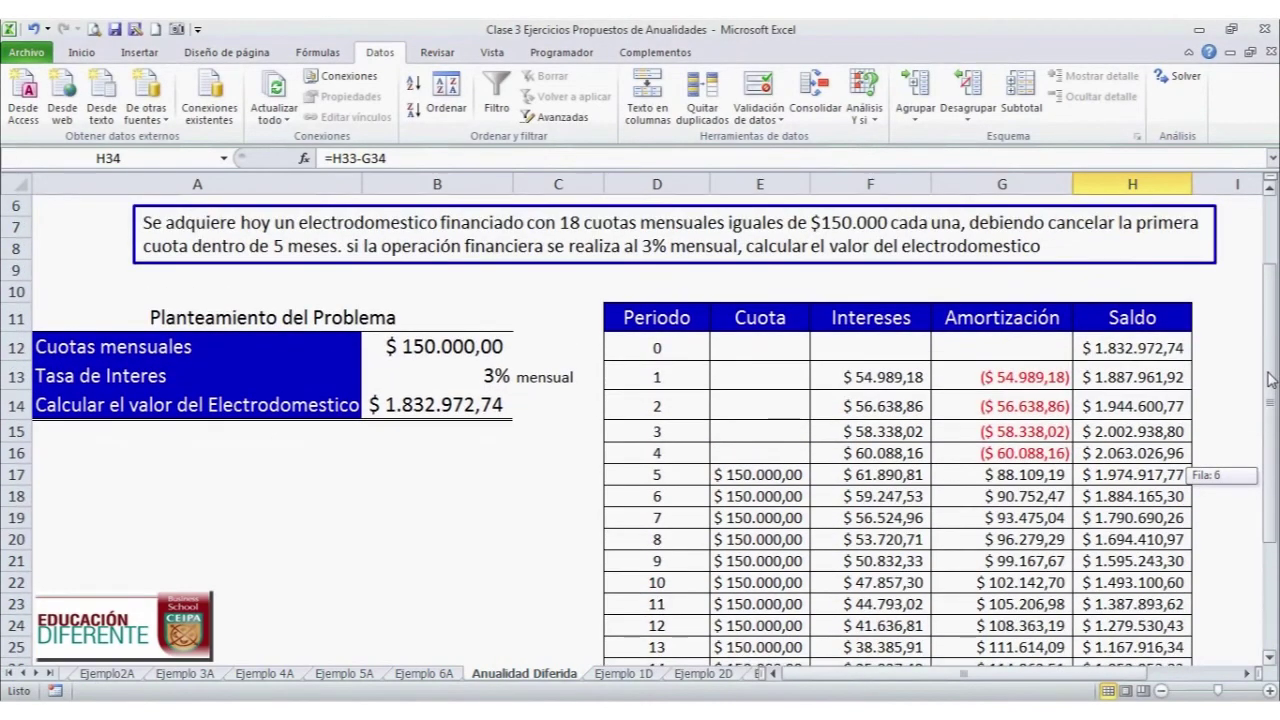